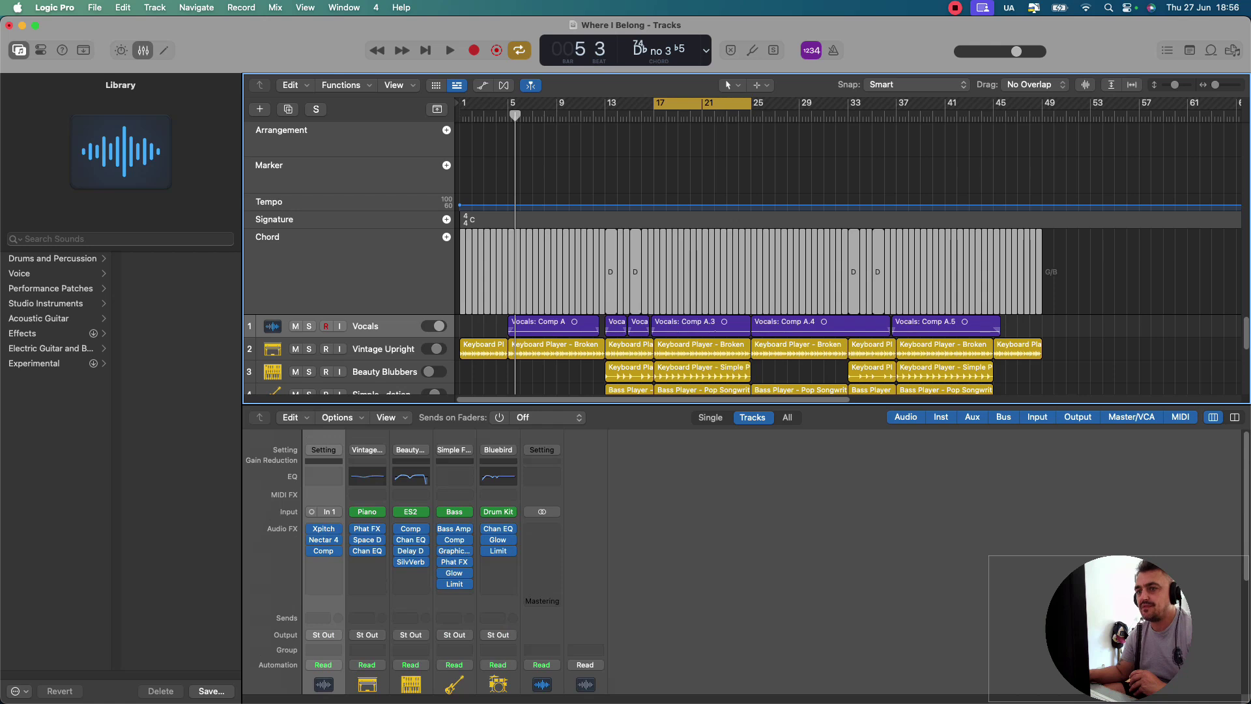
Step: Open the Xpitch plug-in on the Vocals channel and move its window clear of the vocal regions
mouse_move(324, 529)
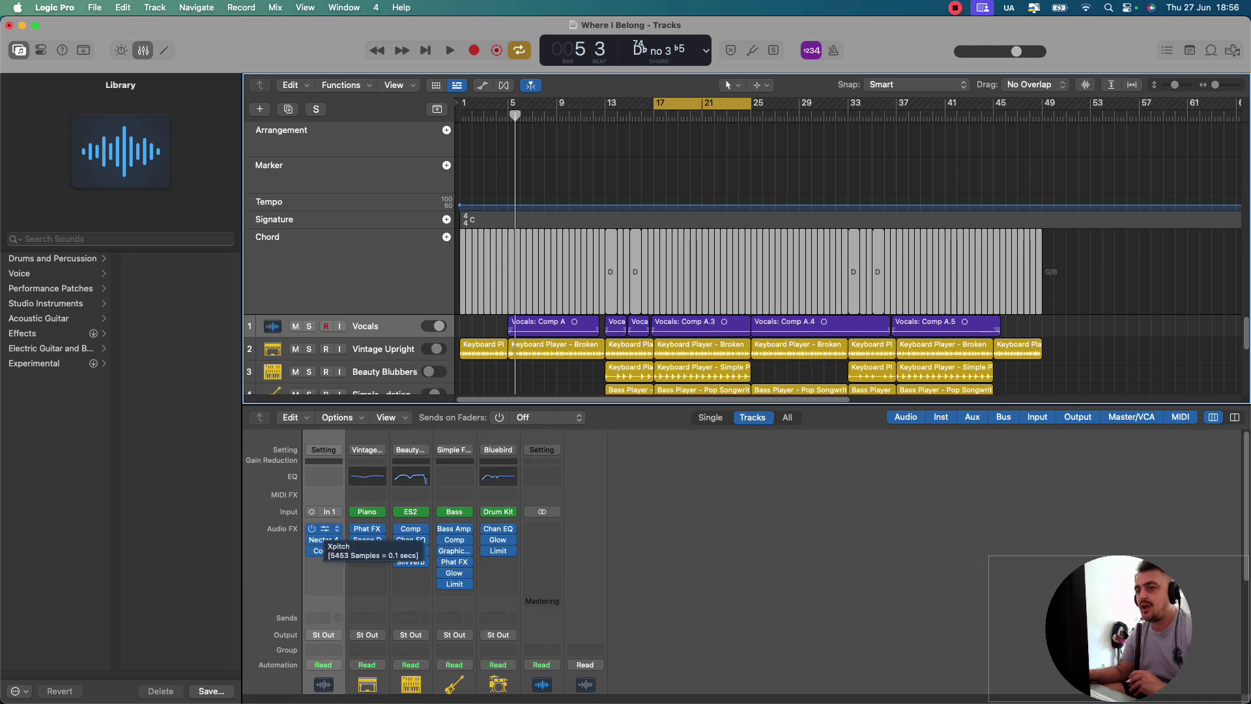
left_click(323, 530)
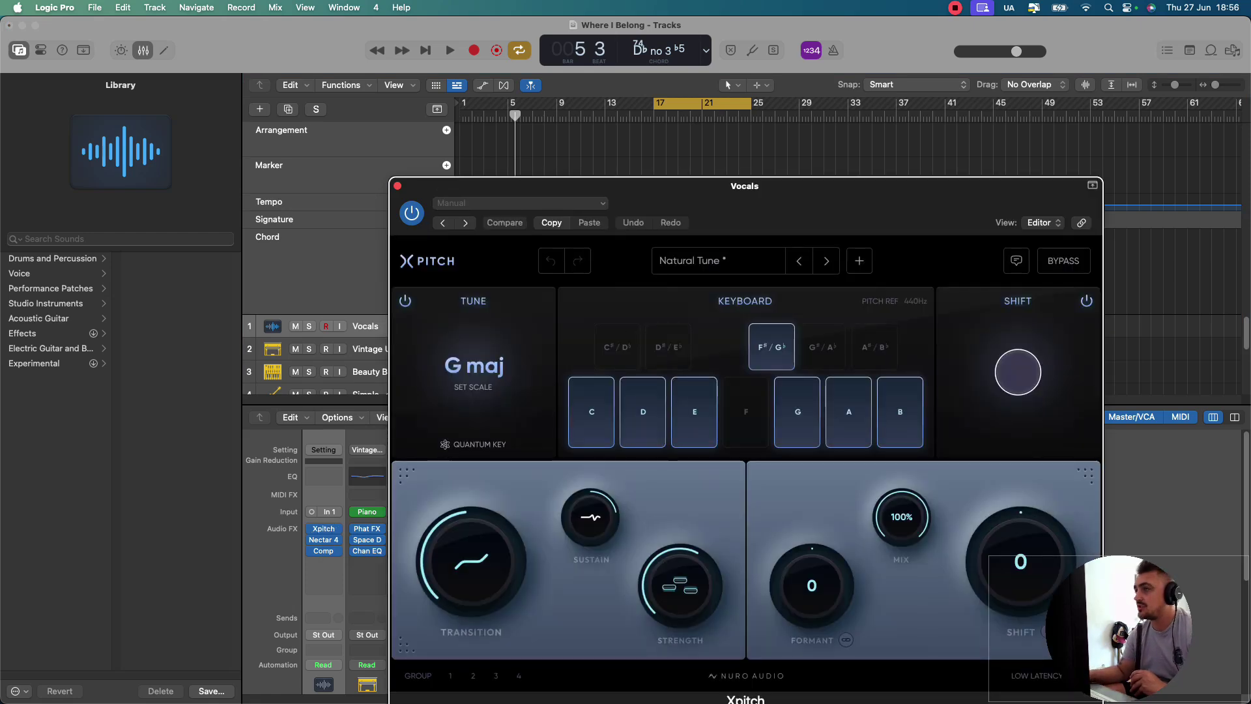
left_click_drag(652, 186, 594, 84)
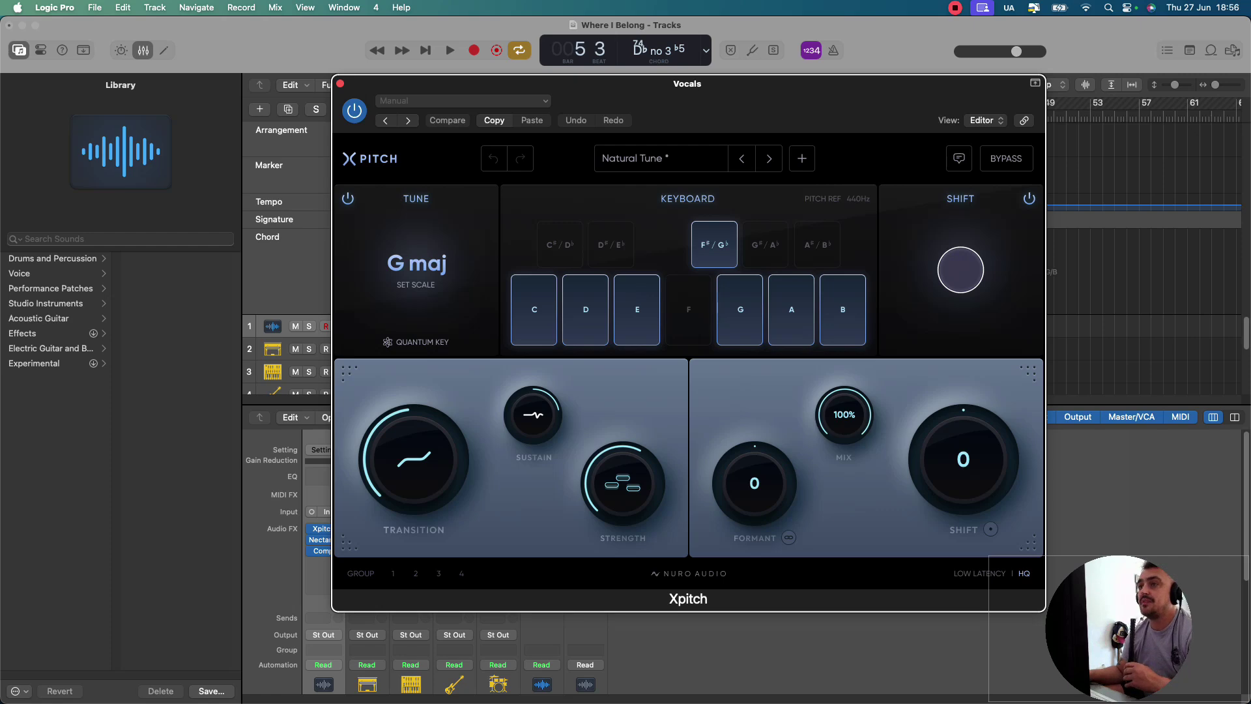
left_click_drag(688, 83, 676, 55)
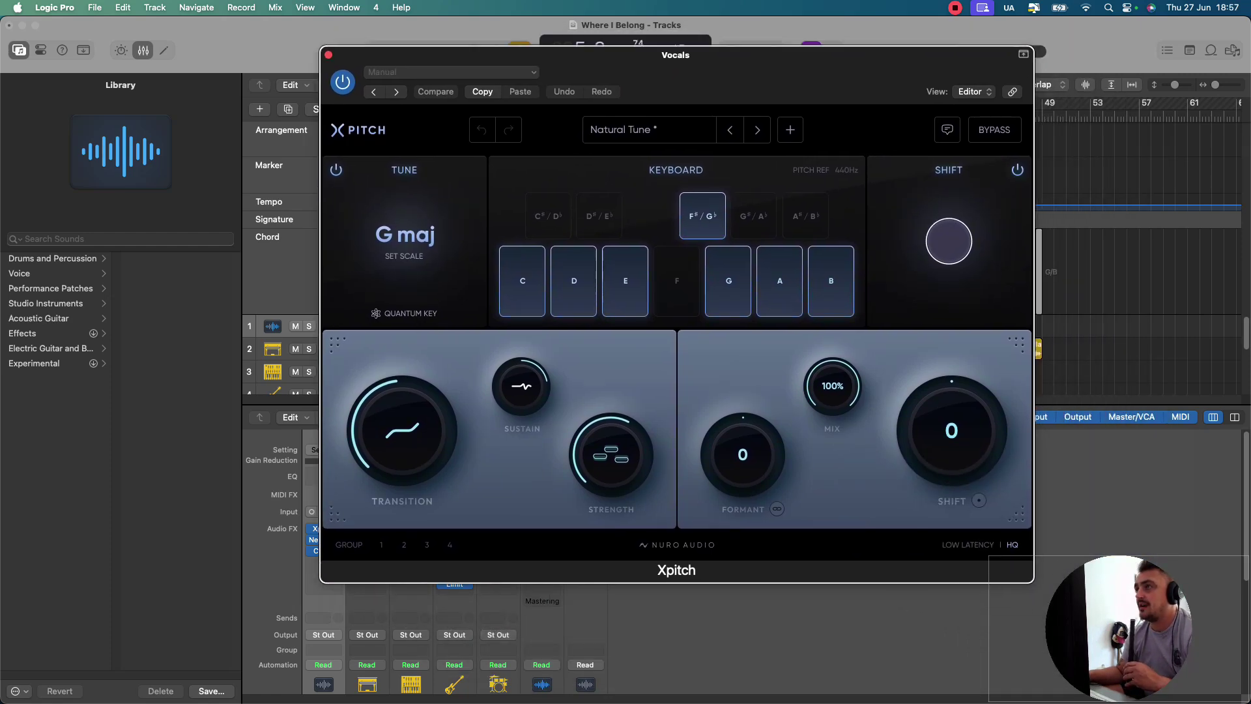
left_click_drag(769, 55, 787, 367)
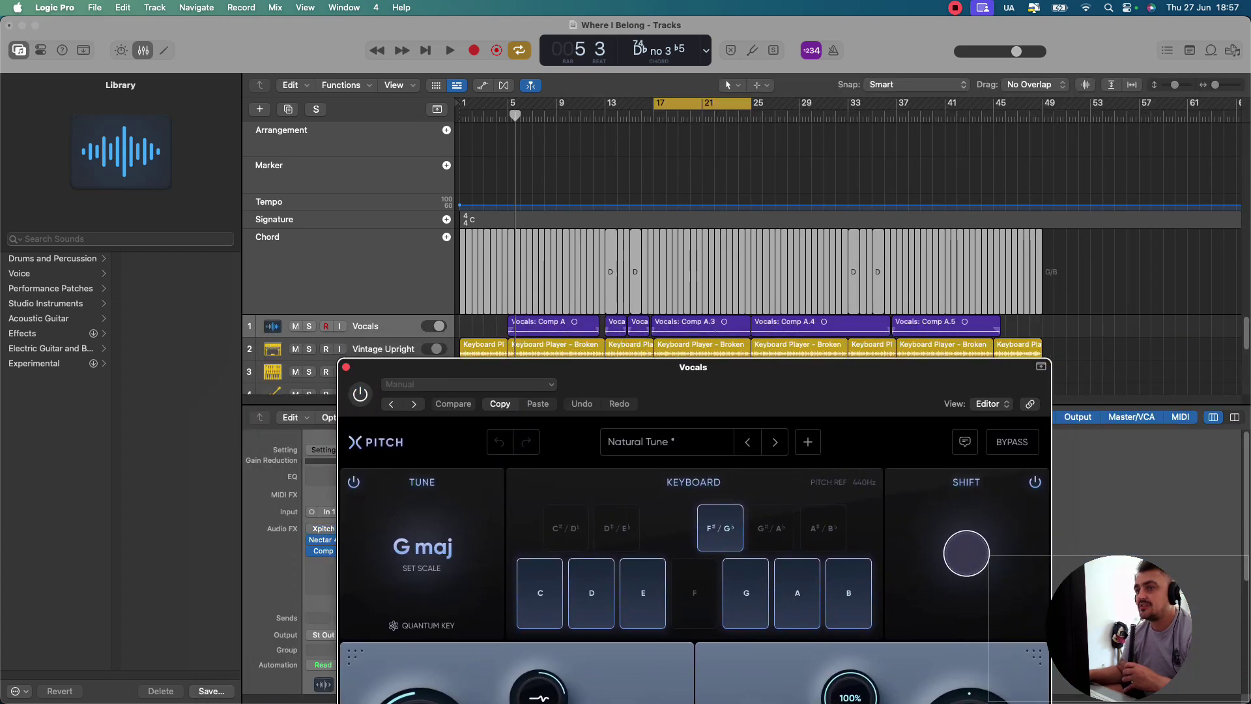
Step: Solo the Vocals track and audition it with Xpitch switched off
left_click(309, 326)
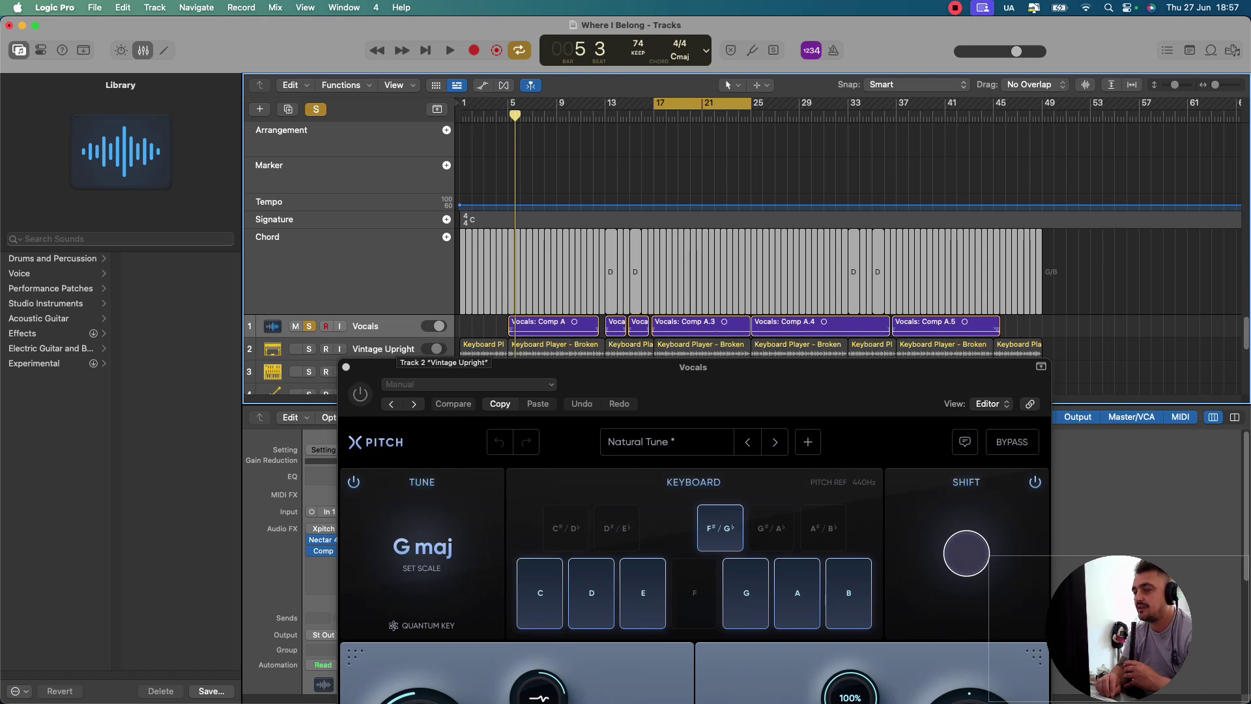
key("space")
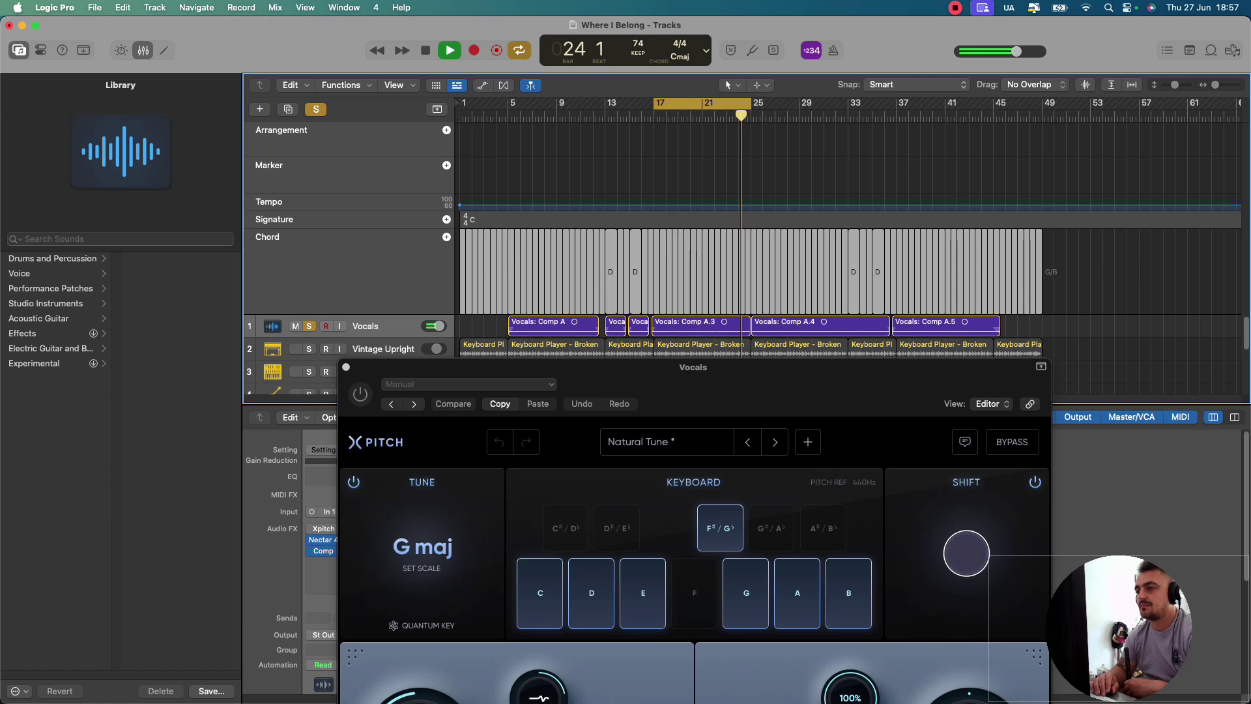
key("space")
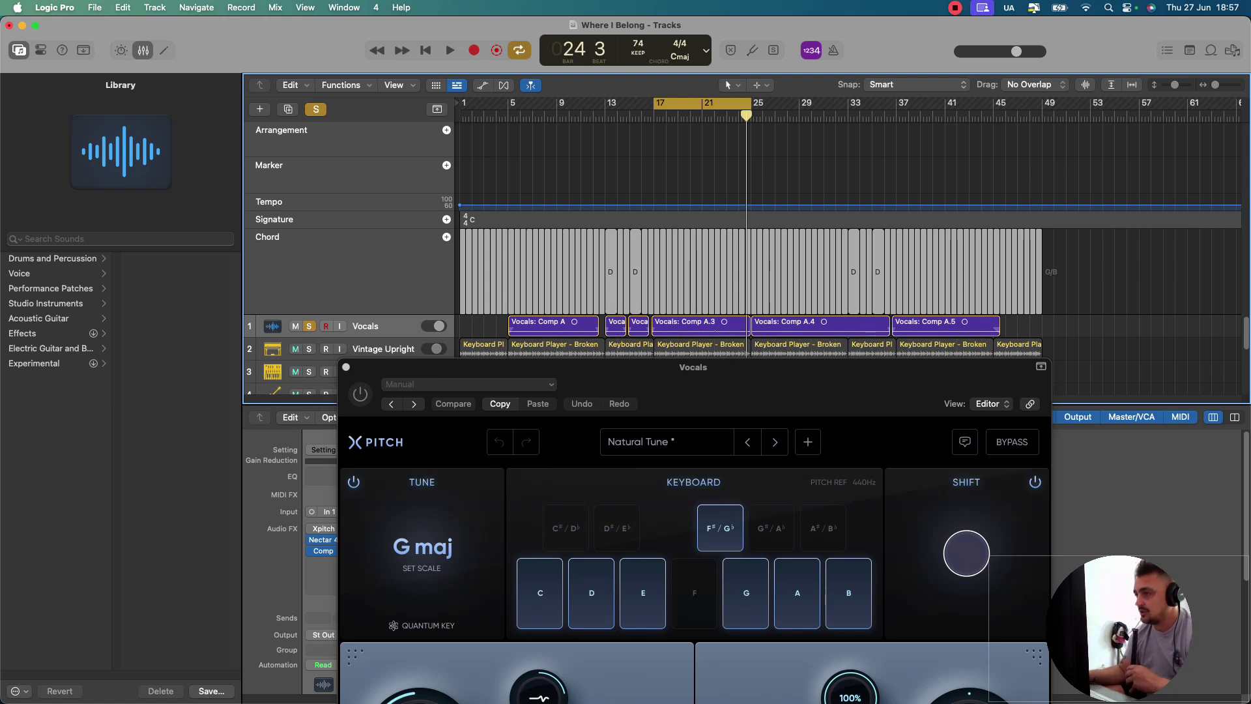
Step: Switch Xpitch back on and audition the soloed vocals with G maj pitch correction
left_click_drag(652, 367, 671, 119)
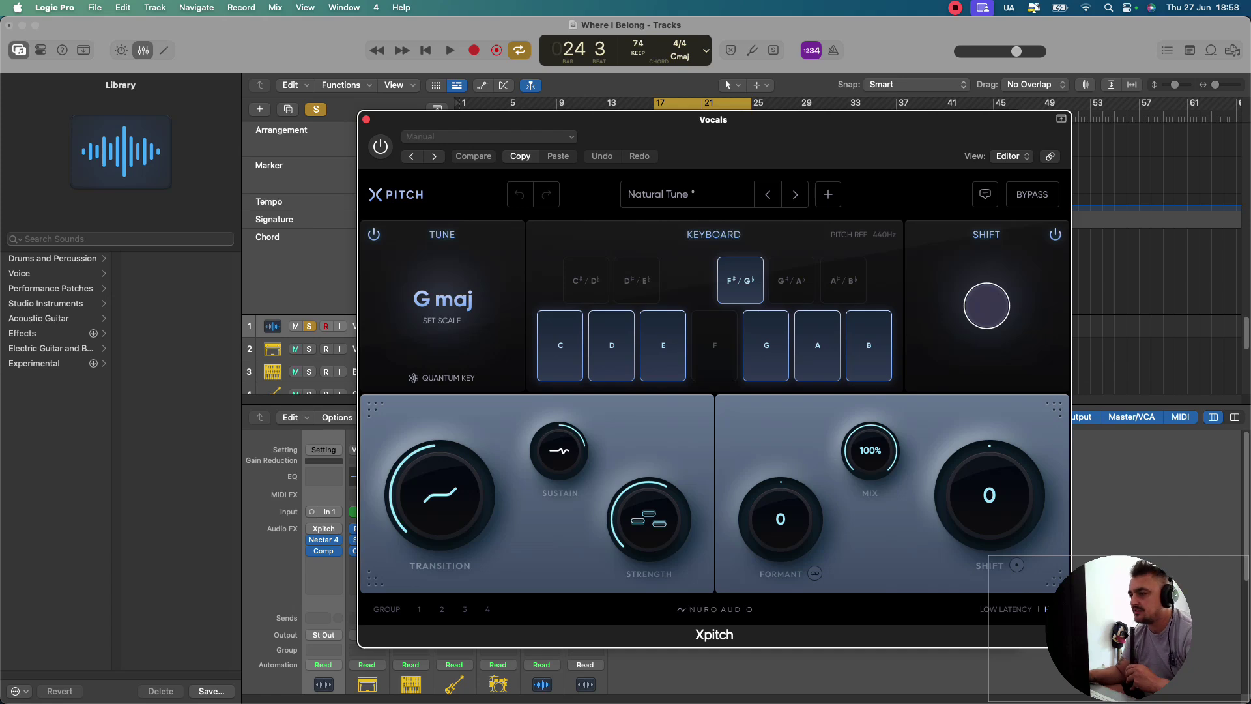
left_click(381, 147)
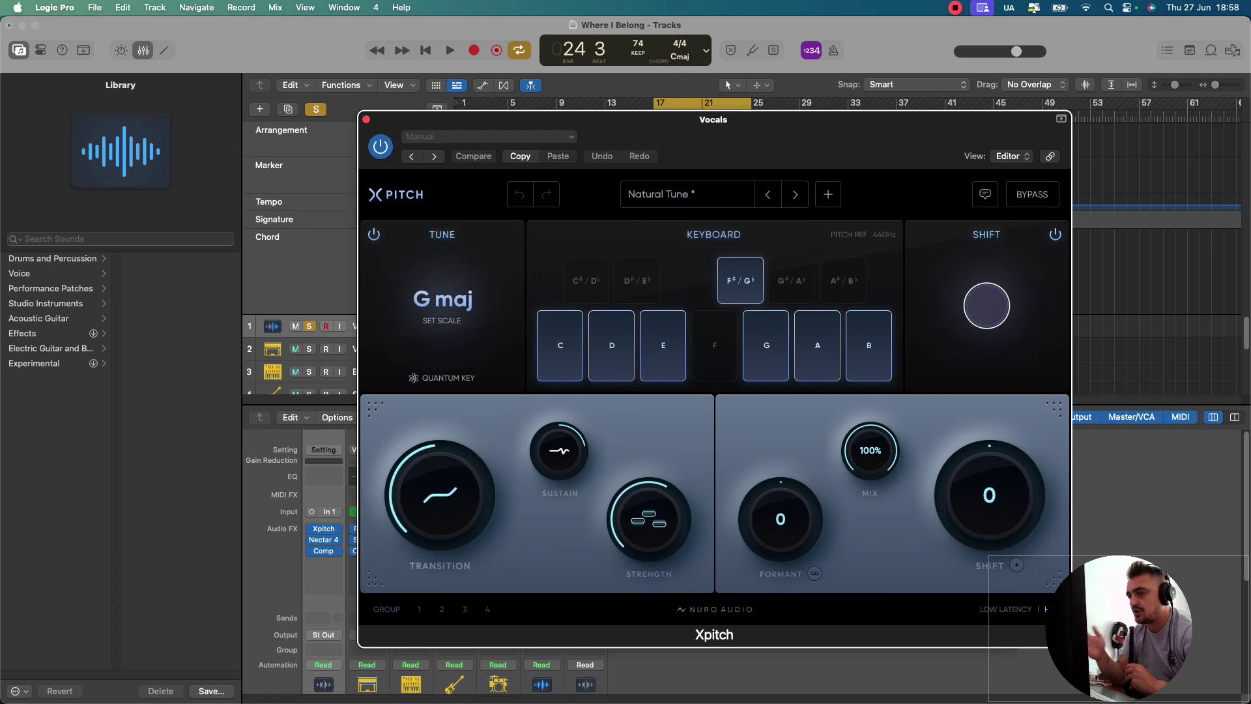
key("space")
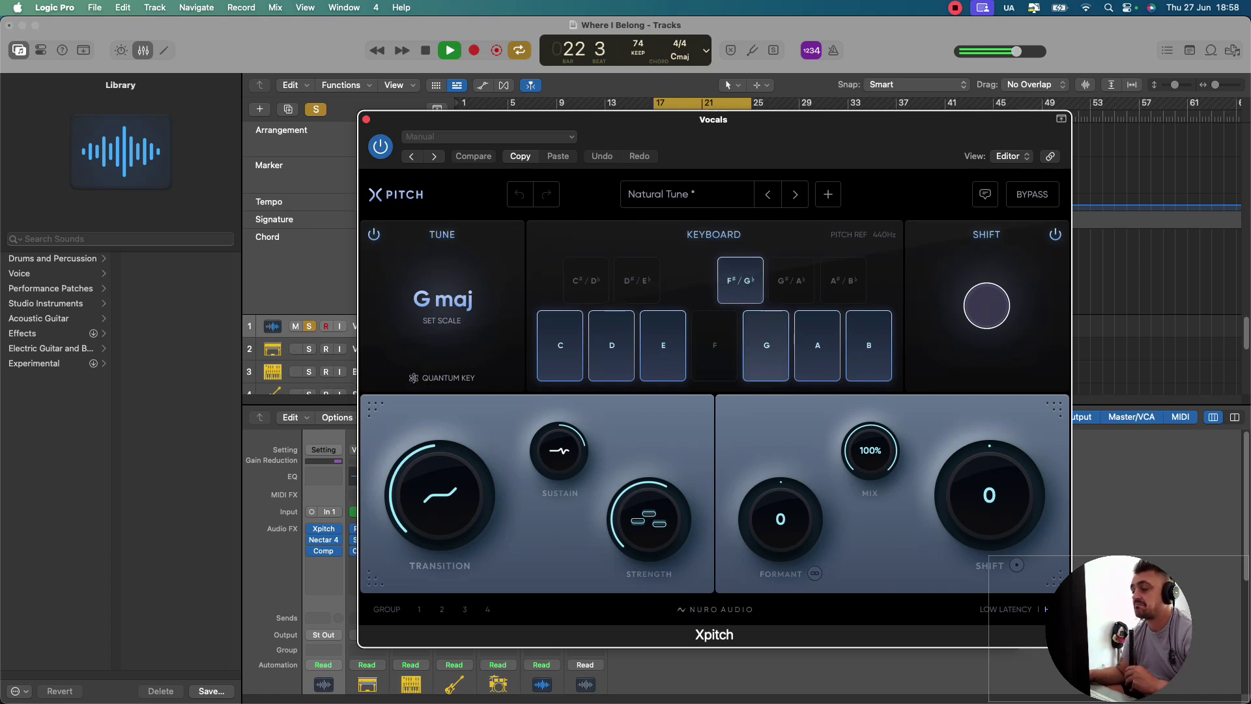
left_click(456, 310)
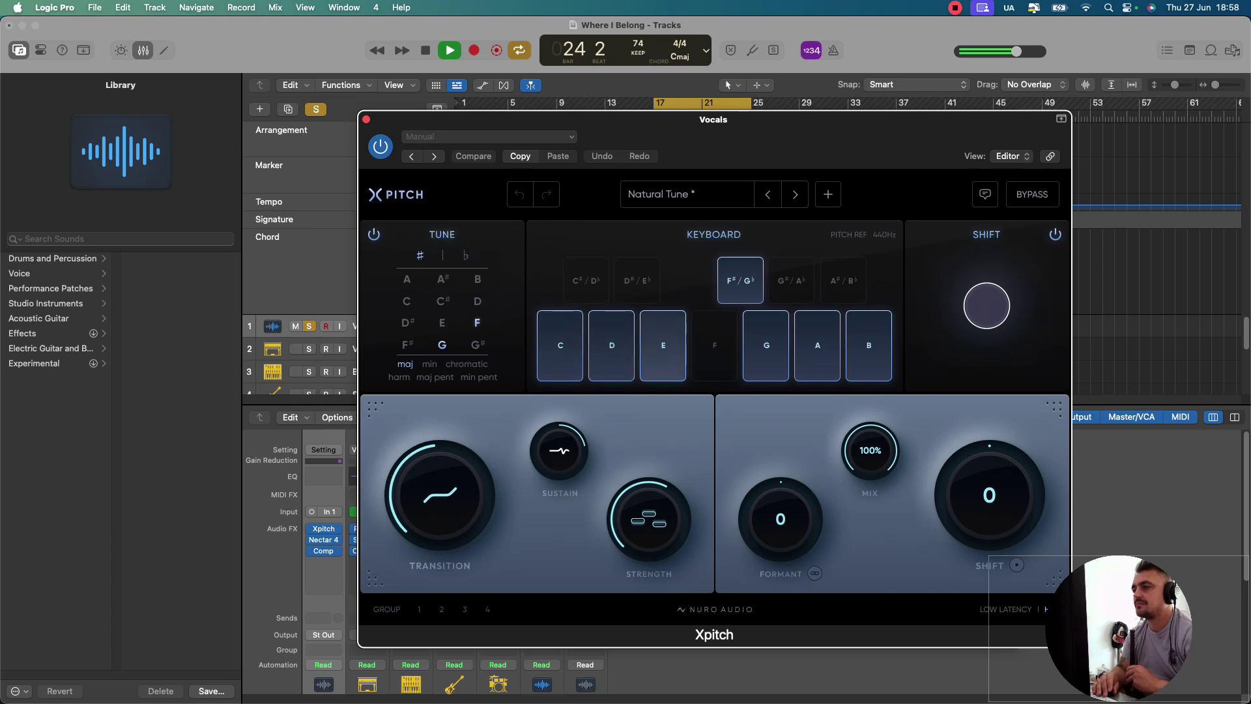
key("space")
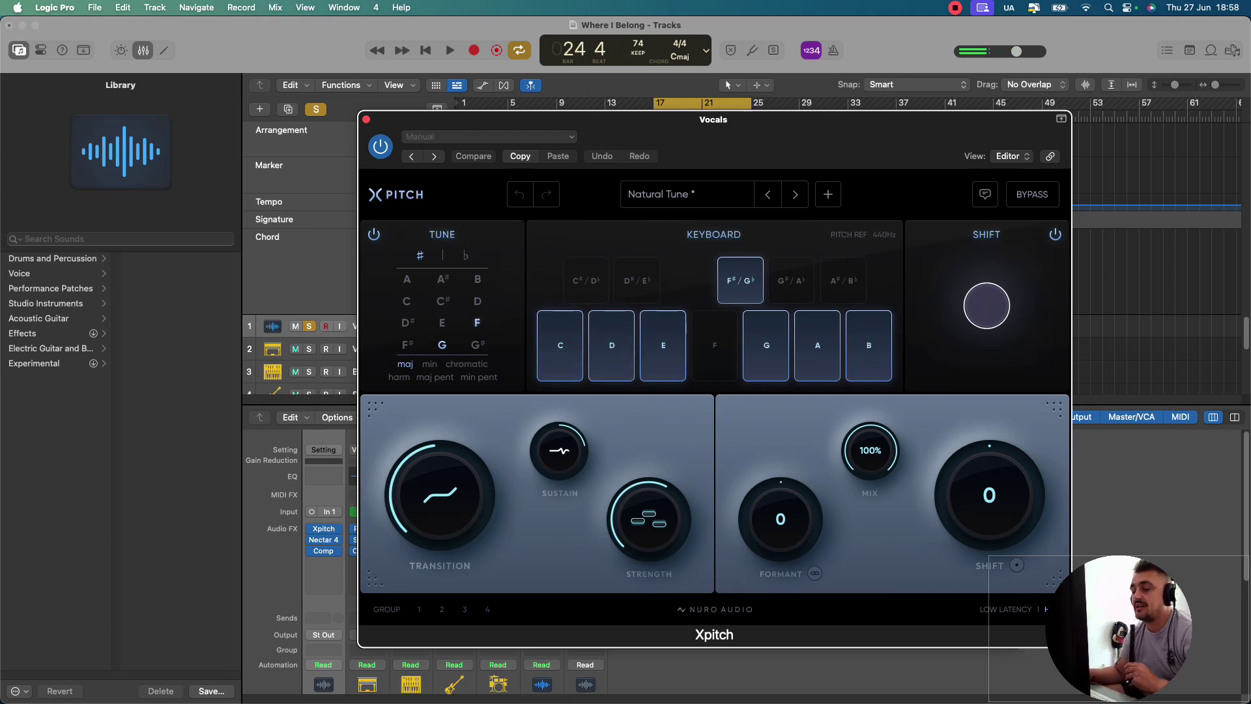
Step: Load the Natural Tune preset in Xpitch
left_click(686, 194)
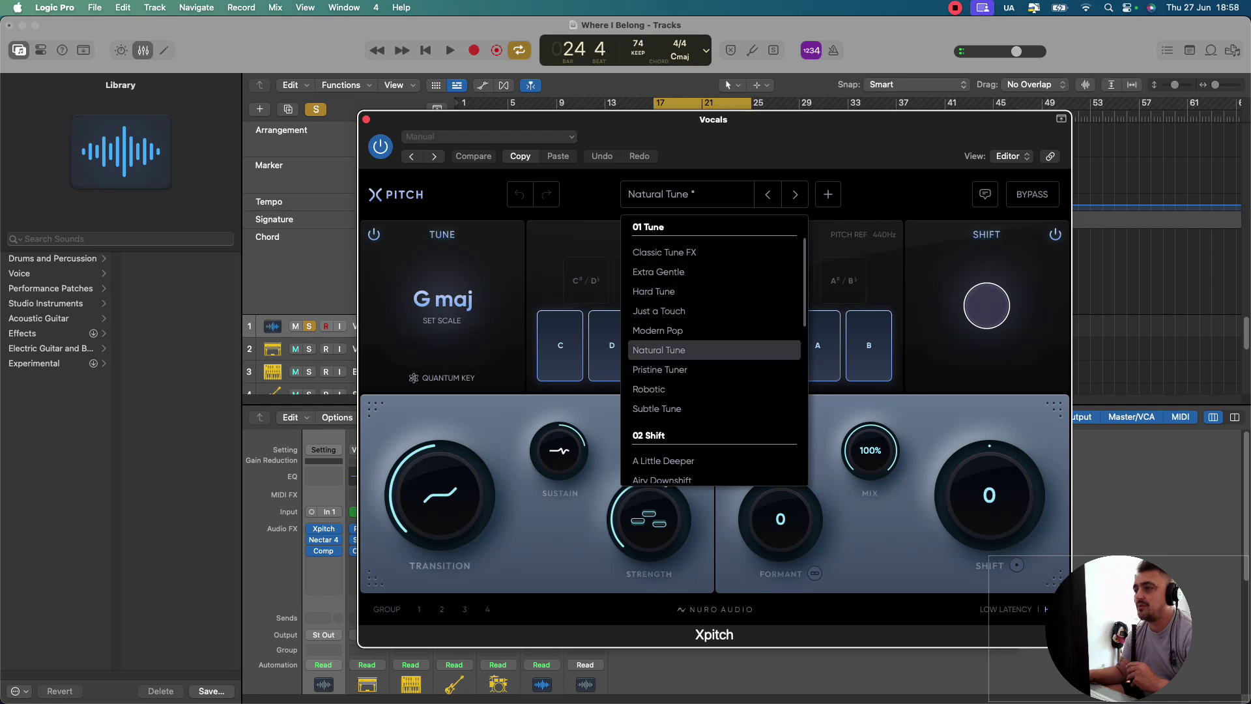
left_click(658, 350)
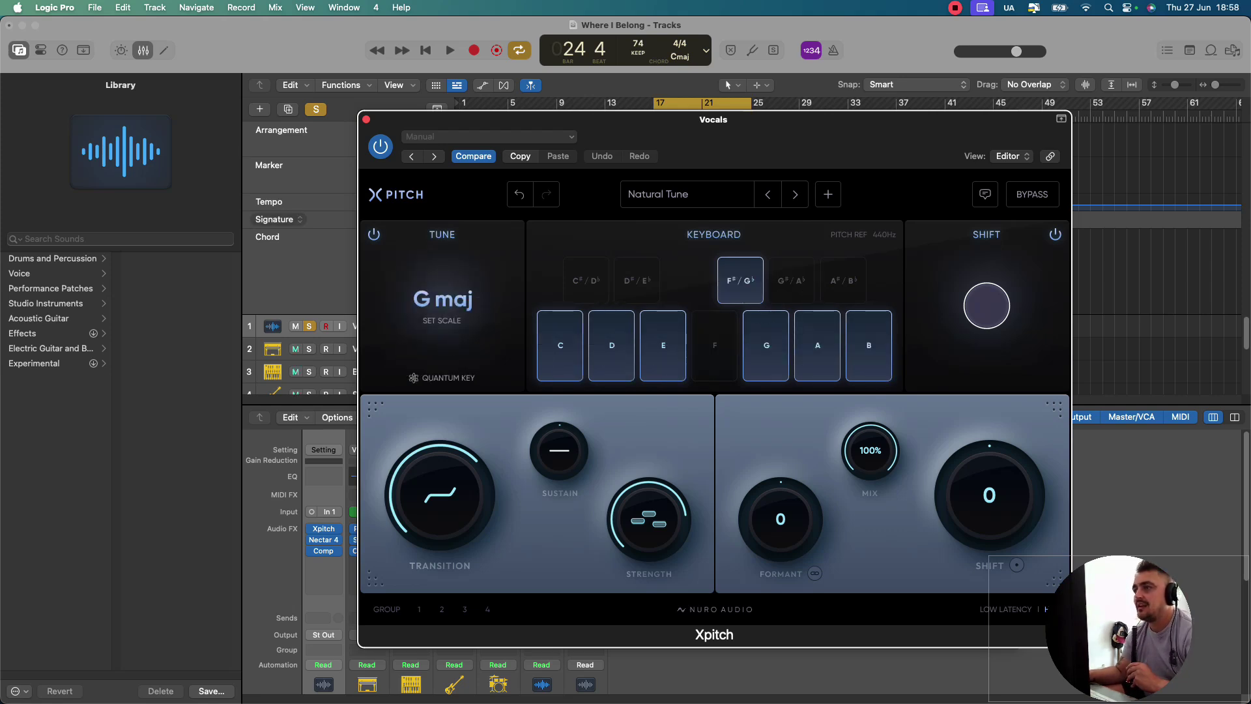
left_click(475, 301)
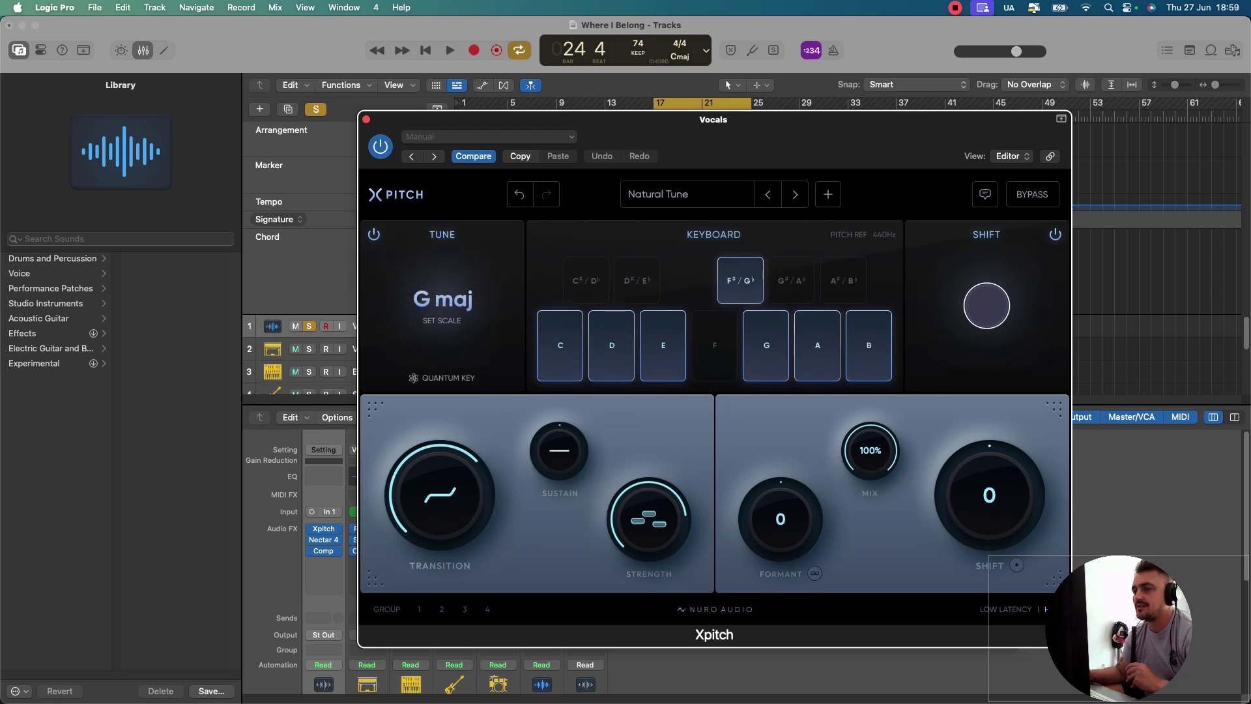
Step: Detect the vocal's scale with Quantum Key during playback and lock the detected scale
mouse_move(443, 303)
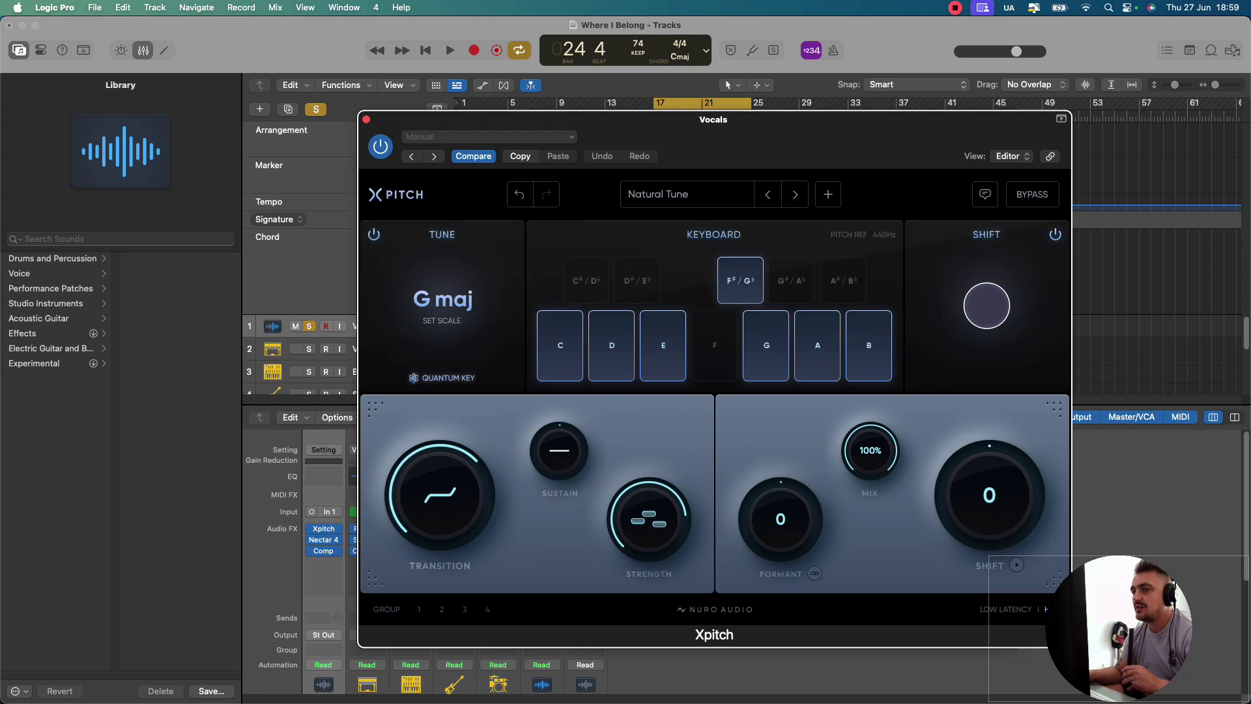
left_click(441, 378)
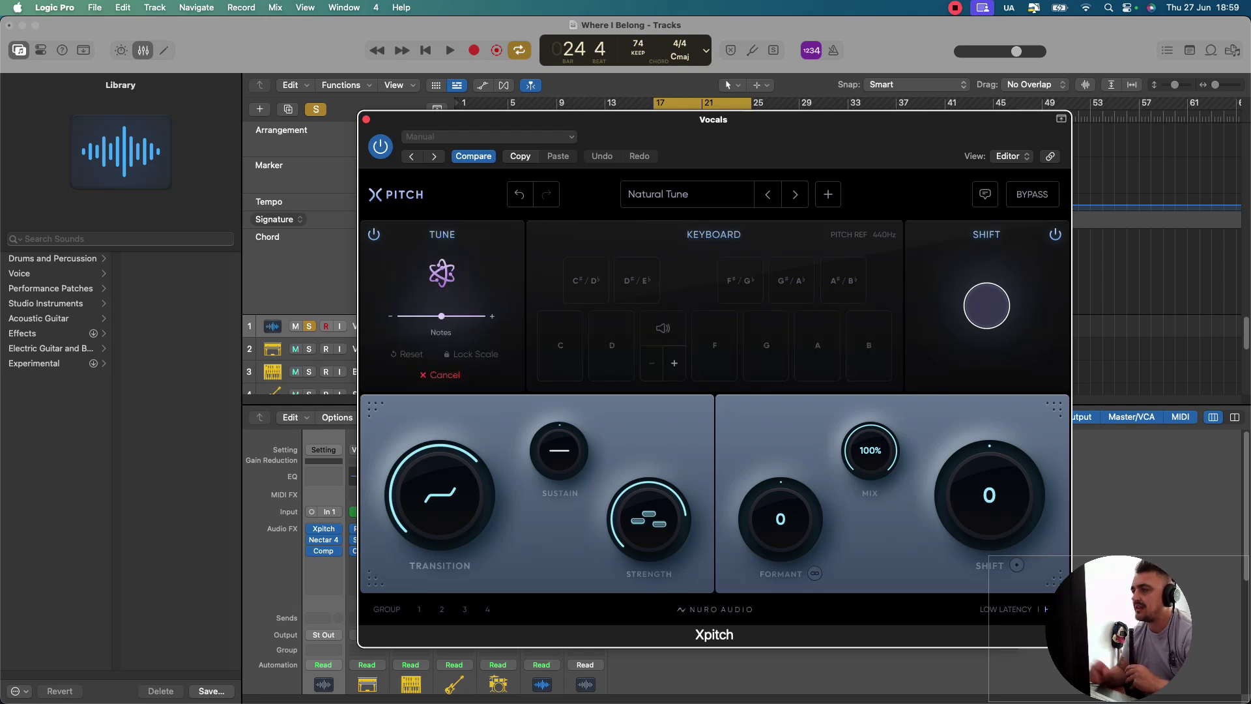
key("space")
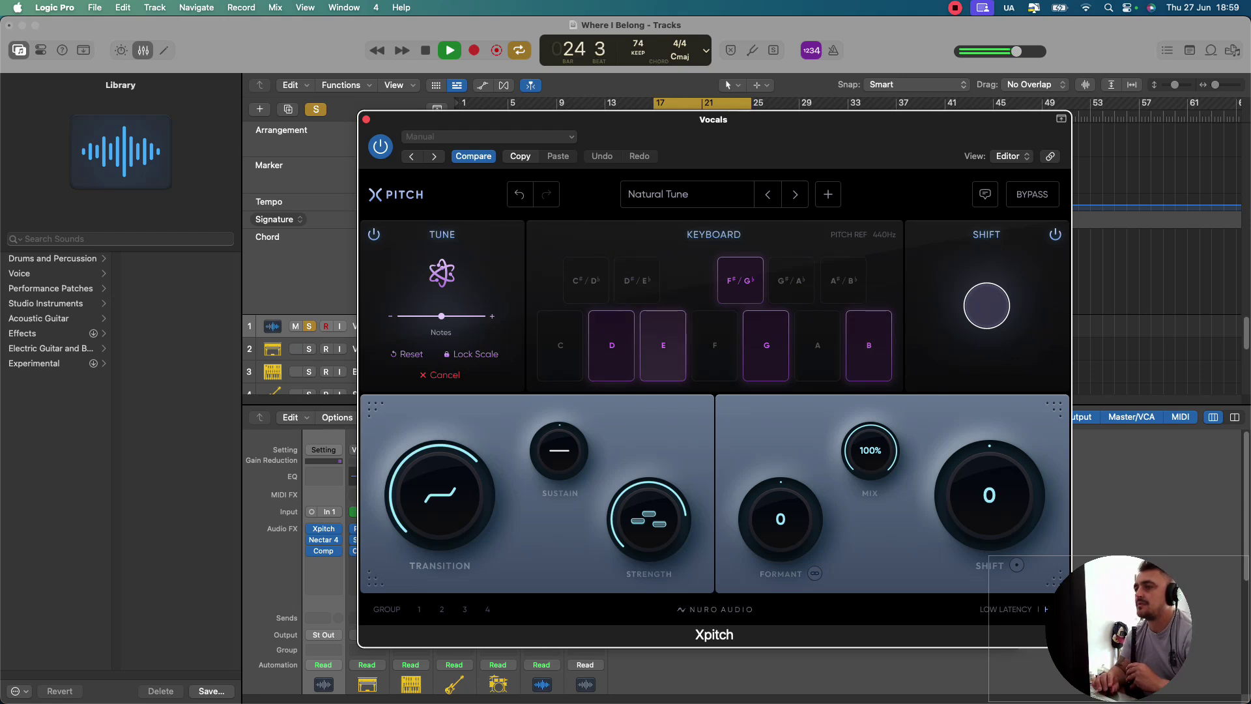
key("space")
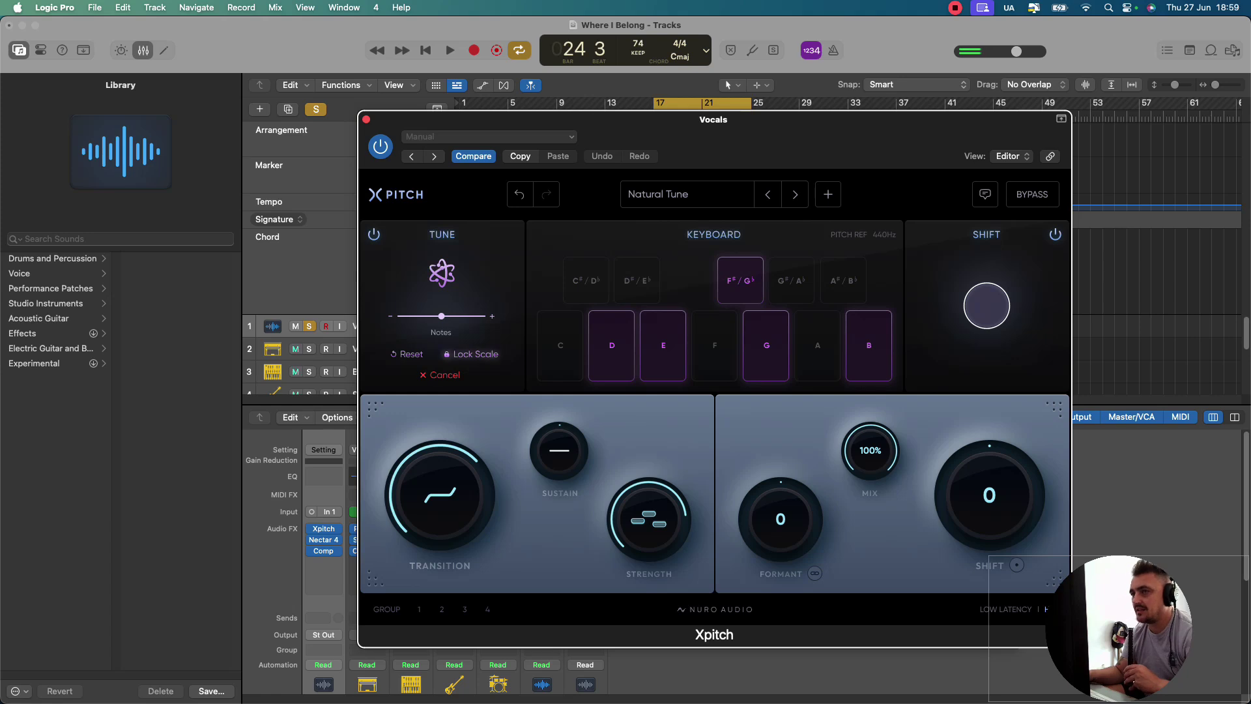
left_click(471, 355)
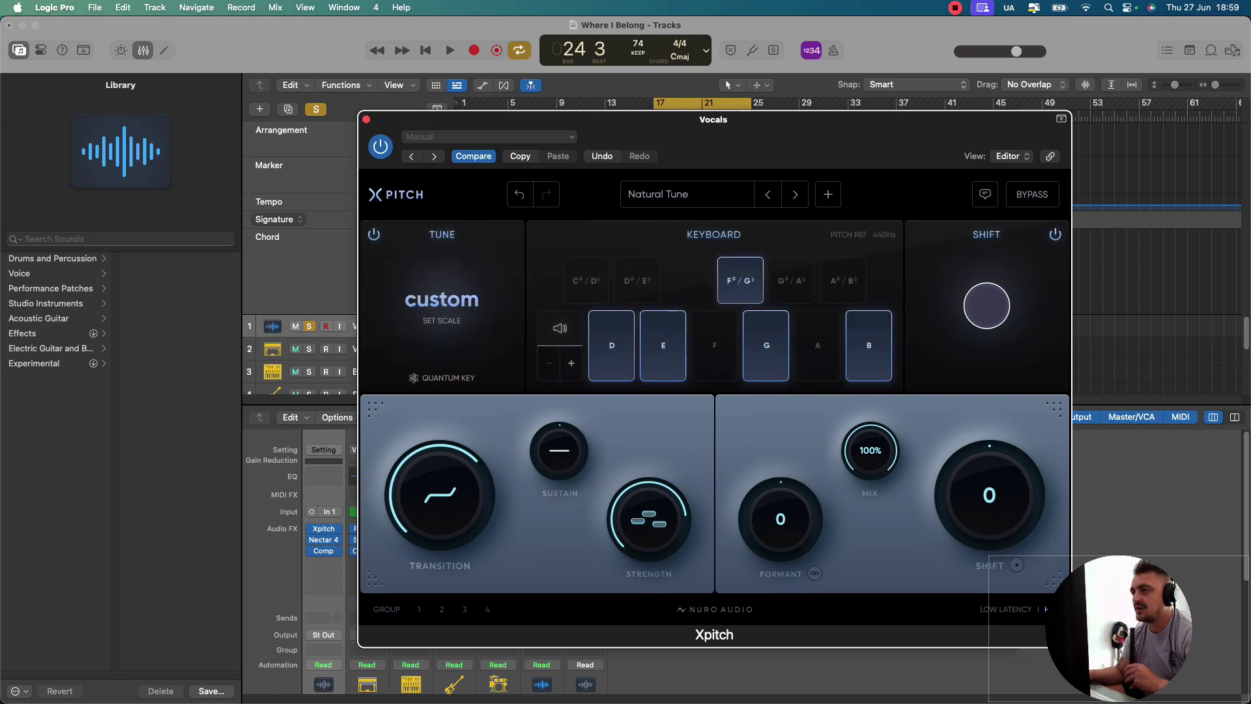
Step: Set the Xpitch tuning scale to G major
left_click(450, 301)
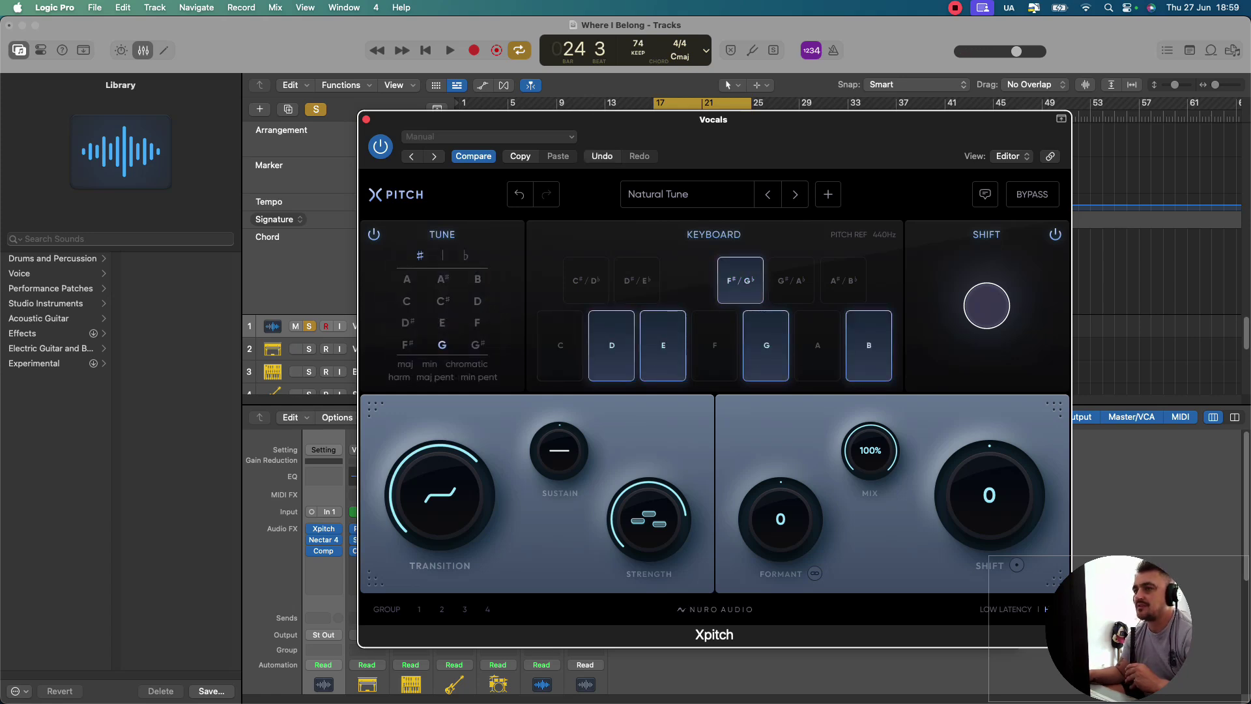
left_click(406, 363)
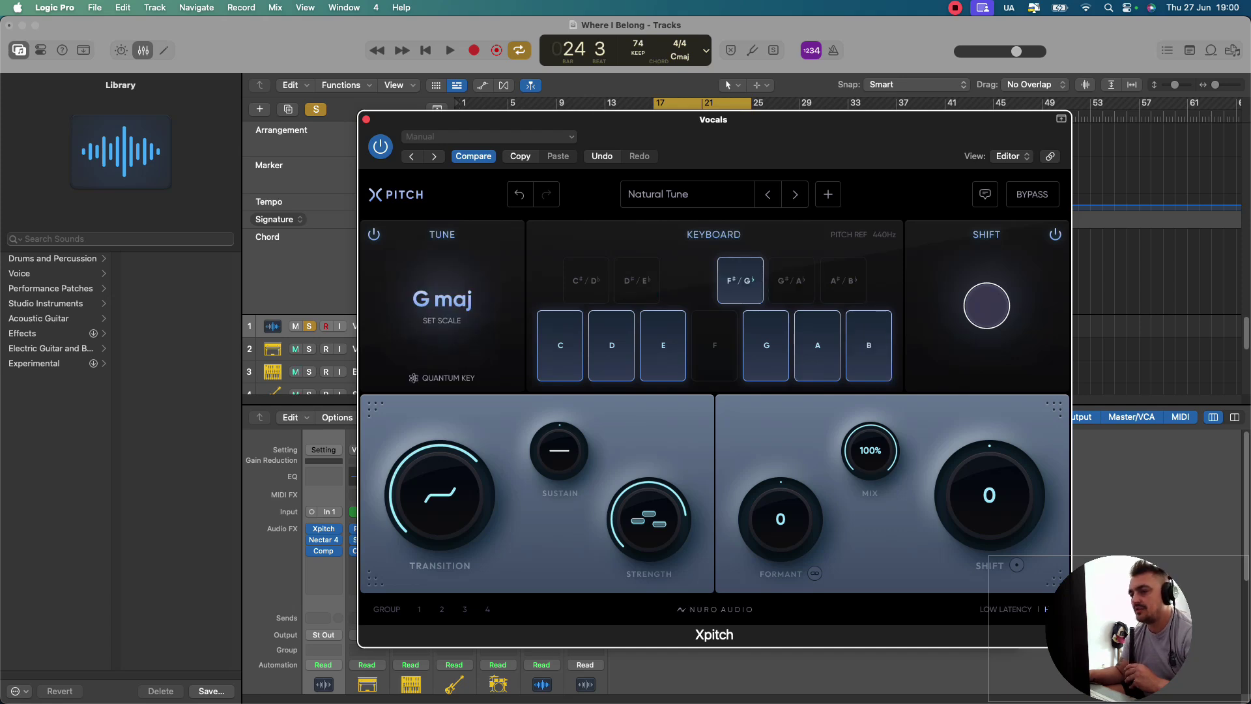
Step: Audition the vocals with Transition at its maximum, and settle it slightly above the middle of its range
mouse_move(440, 495)
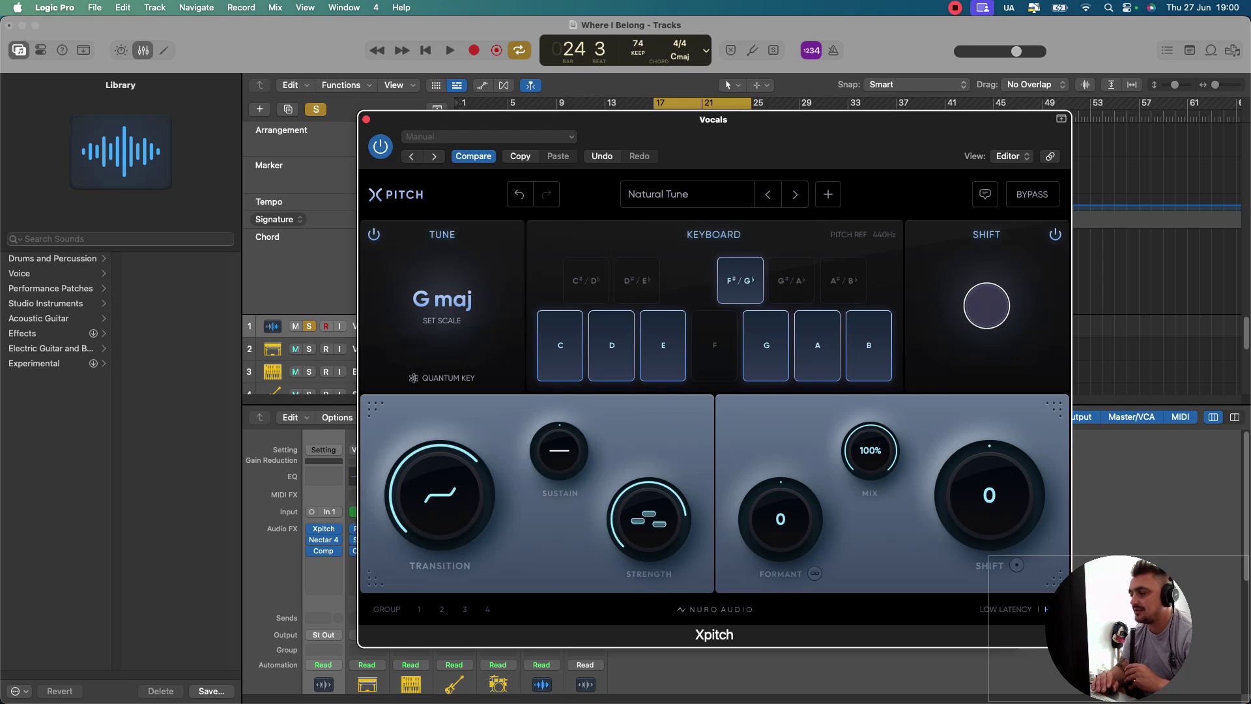
key("space")
left_click_drag(439, 495, 440, 430)
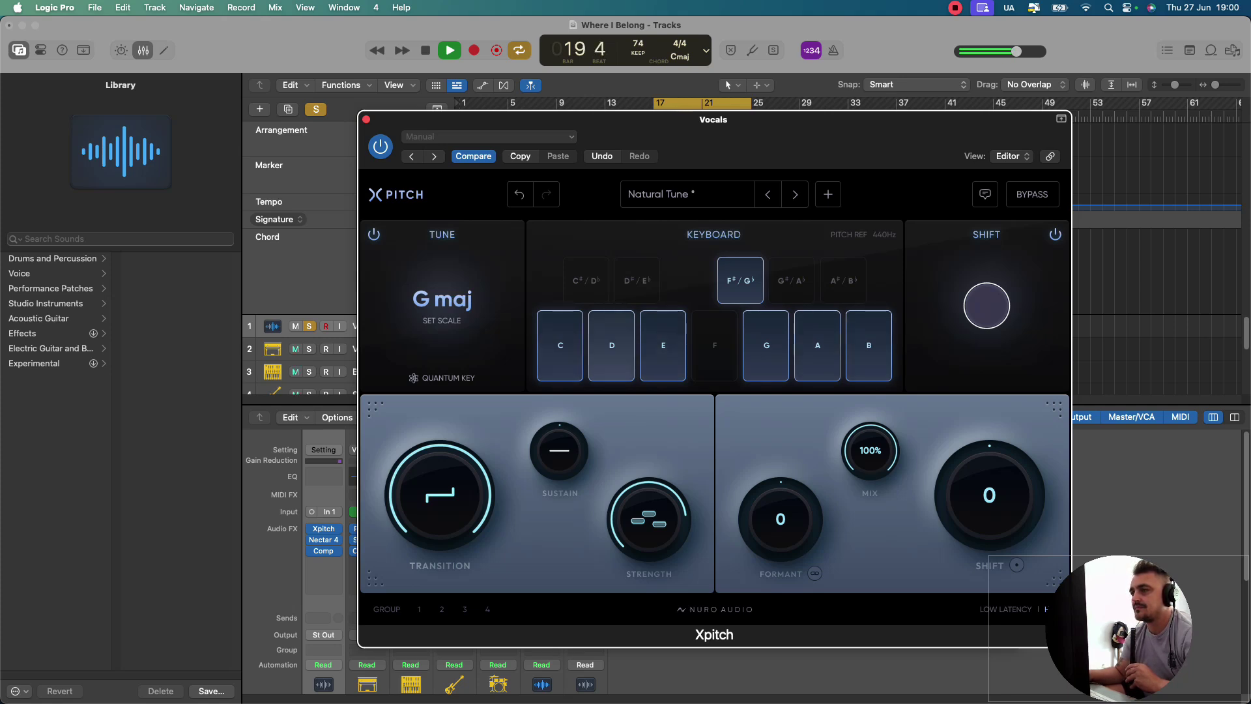
mouse_move(440, 495)
left_mouse_down()
mouse_move(440, 522)
mouse_move(439, 500)
left_mouse_up()
key("space")
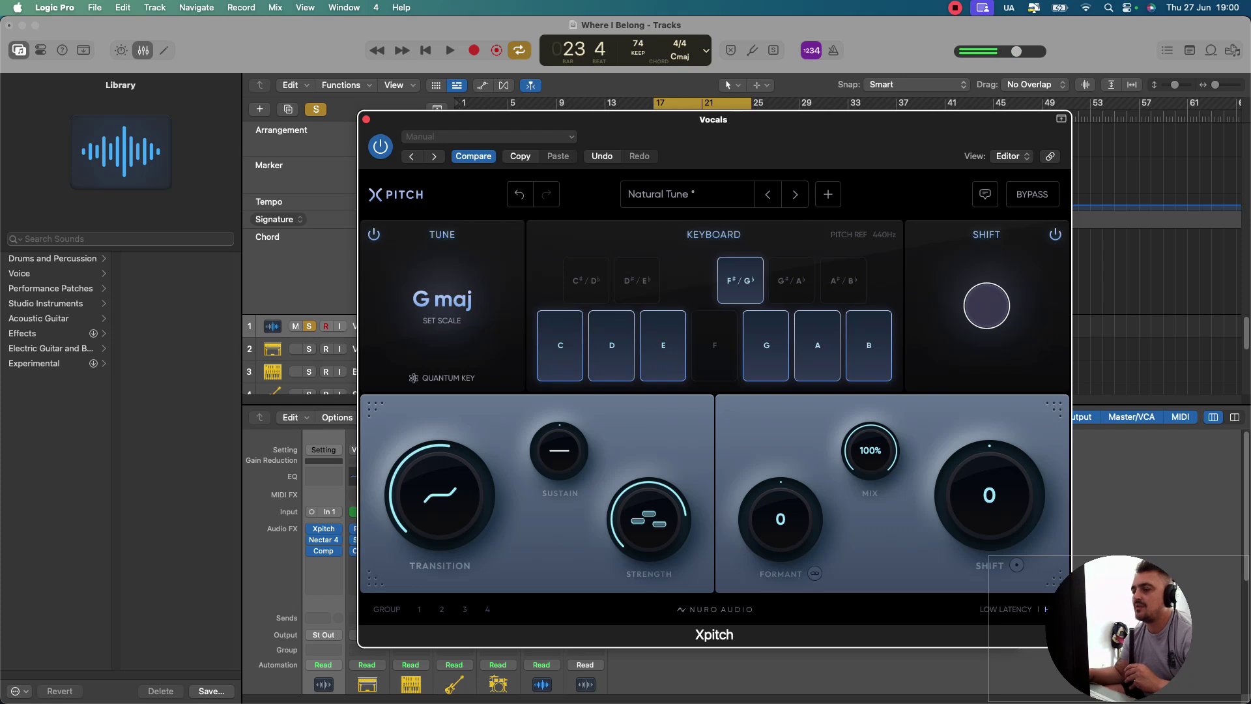
Step: Audition negative and positive Sustain amounts on the vocals, and settle on a moderate positive amount
mouse_move(559, 451)
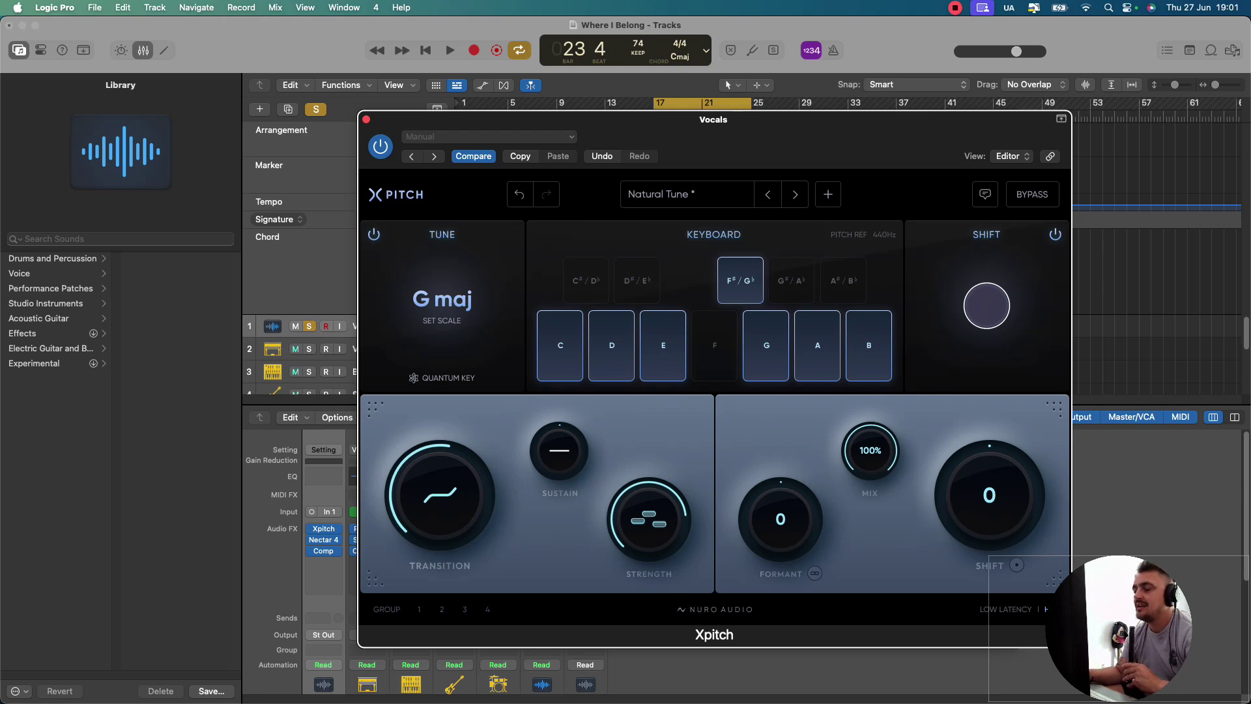
left_click_drag(559, 451, 559, 489)
key("space")
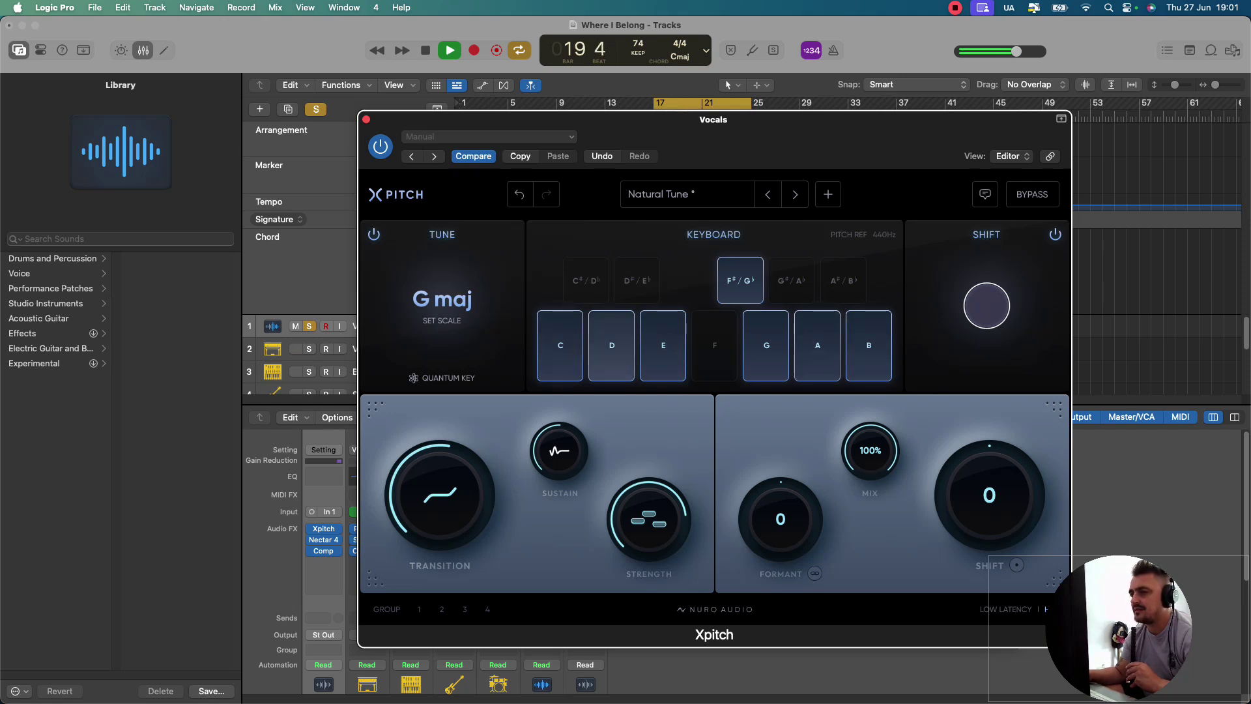
left_click_drag(559, 451, 564, 300)
key("space")
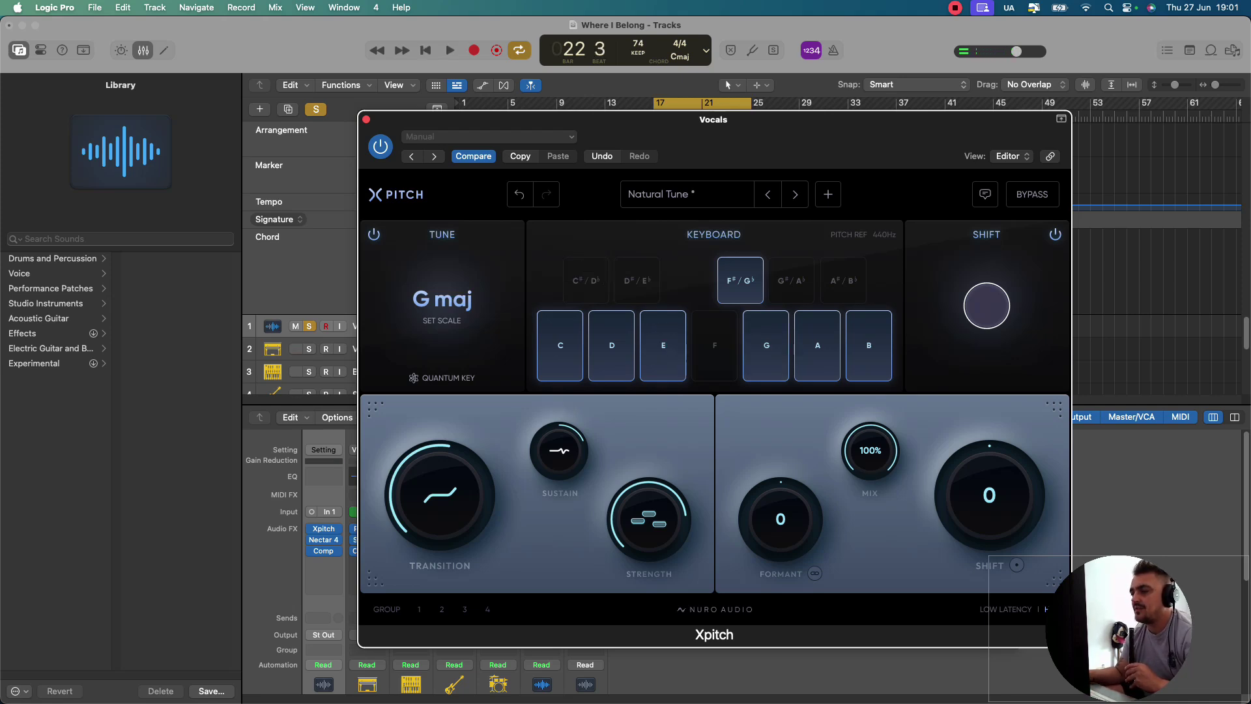
Step: Audition the vocals with Strength at its maximum and at lower amounts, and settle it around the middle
mouse_move(648, 519)
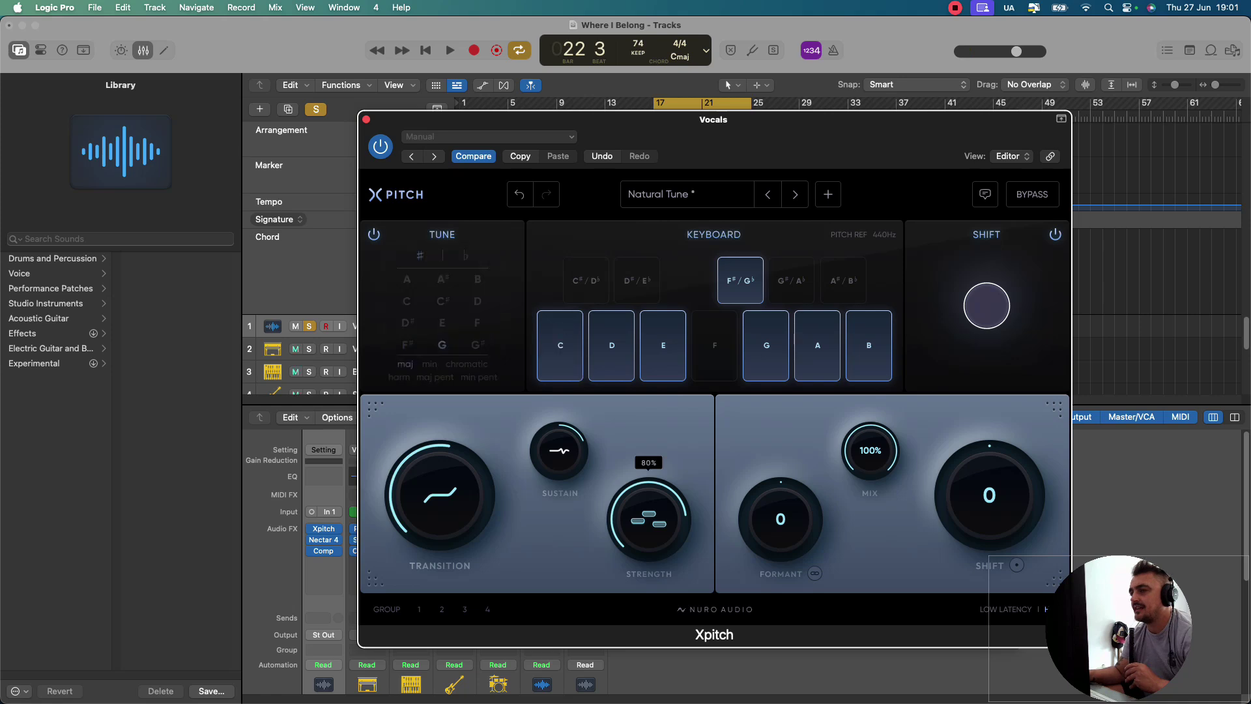
mouse_move(868, 345)
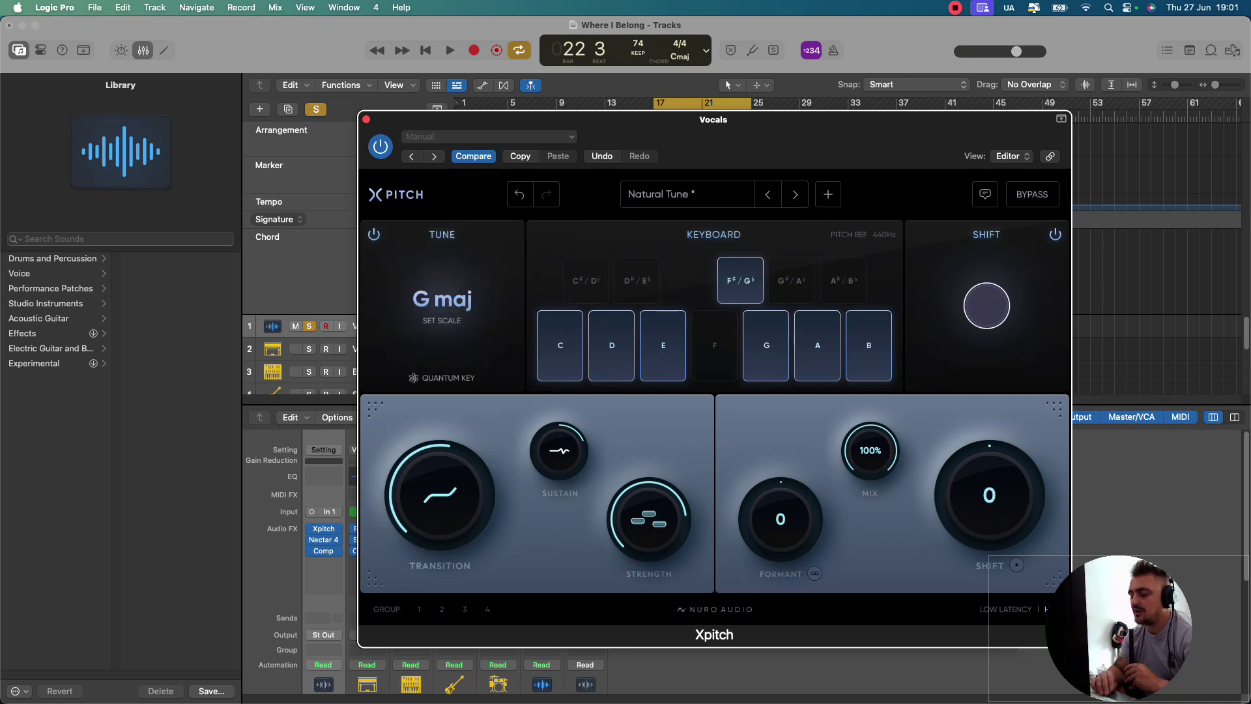
key("space")
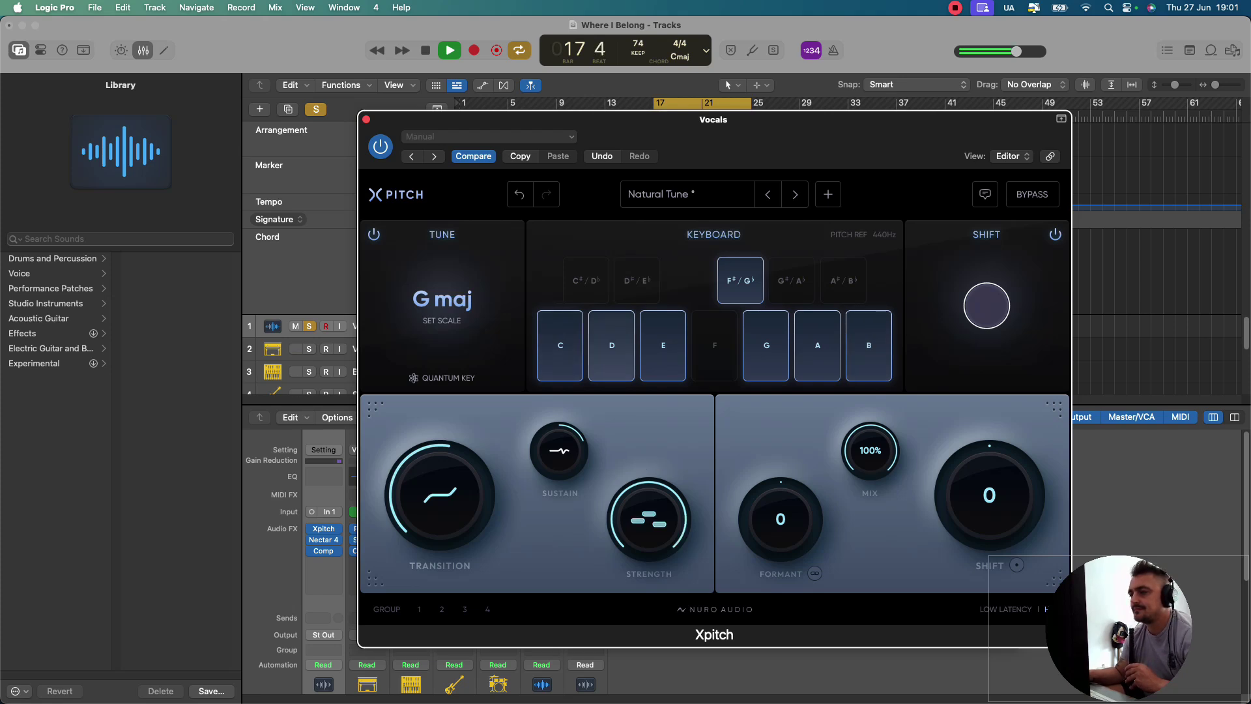
left_click_drag(648, 520, 649, 610)
mouse_move(649, 557)
left_mouse_down()
mouse_move(649, 577)
mouse_move(649, 544)
left_mouse_up()
key("space")
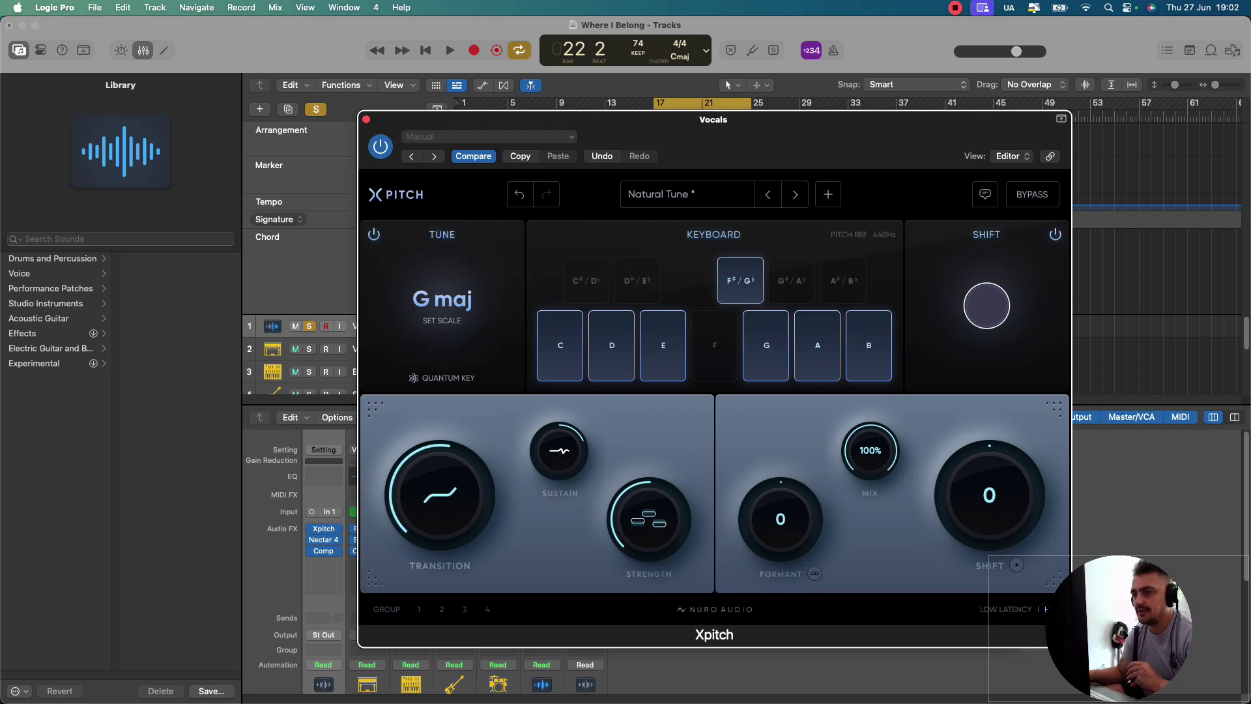
Step: Audition the vocals with the pitch Shift and linked Formant both raised to +1.5
mouse_move(440, 495)
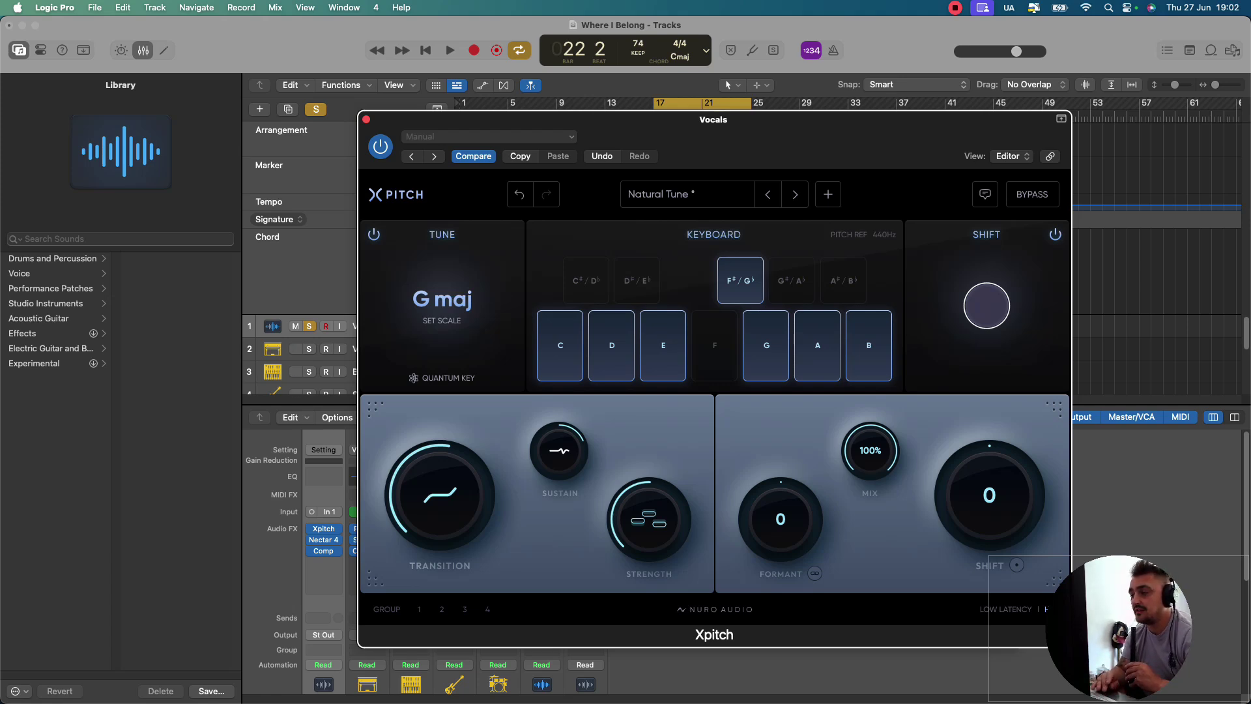
key("space")
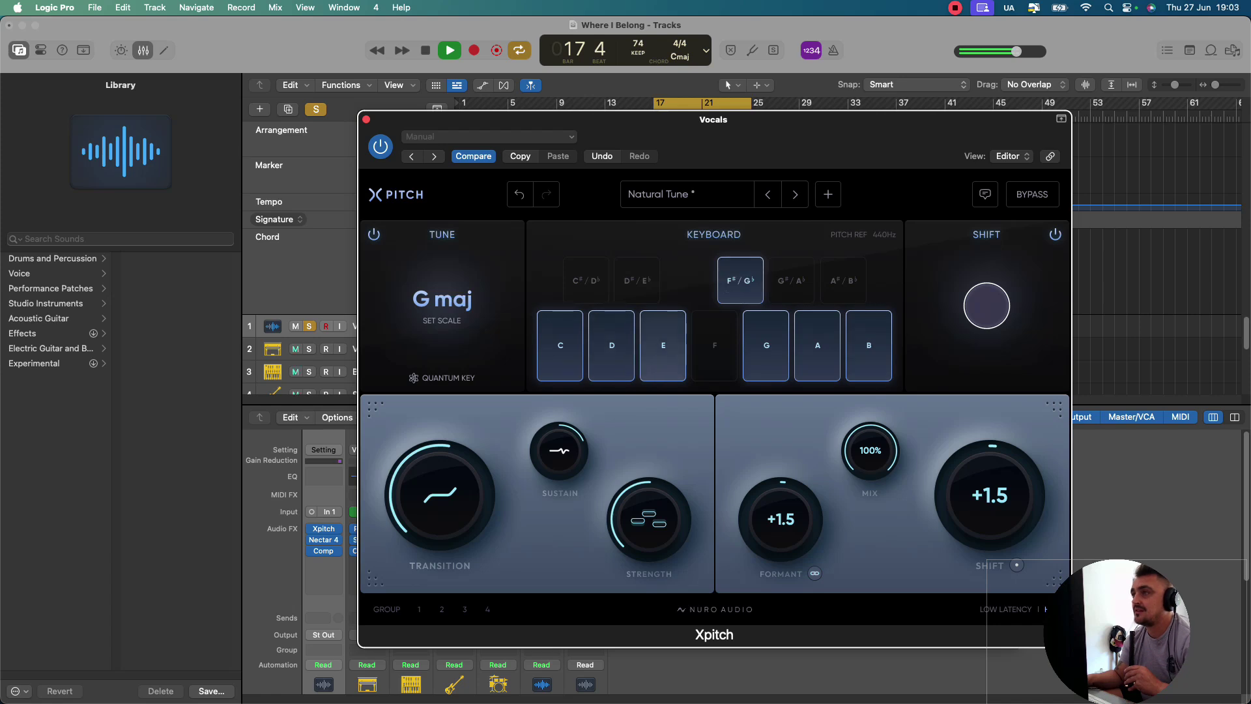
key("space")
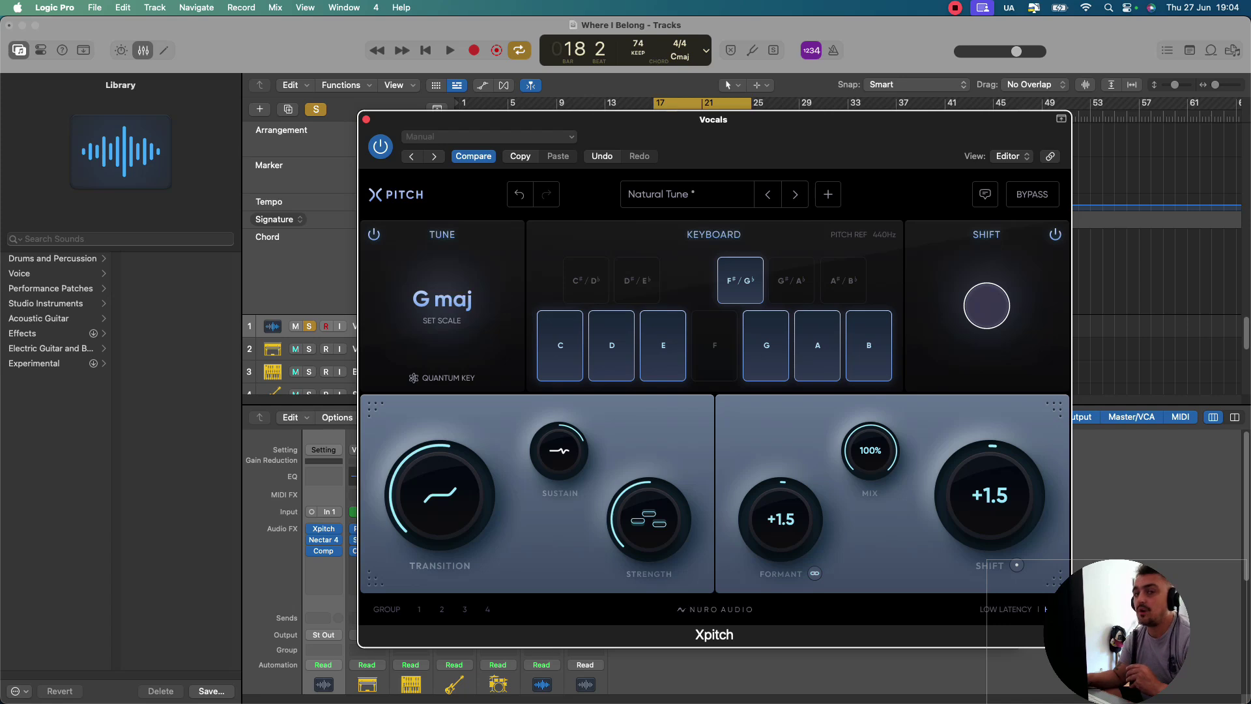
Step: Browse the Xpitch factory presets across the Tune, Shift and Tune & Shift categories, and load Subtle Tune
left_click(687, 195)
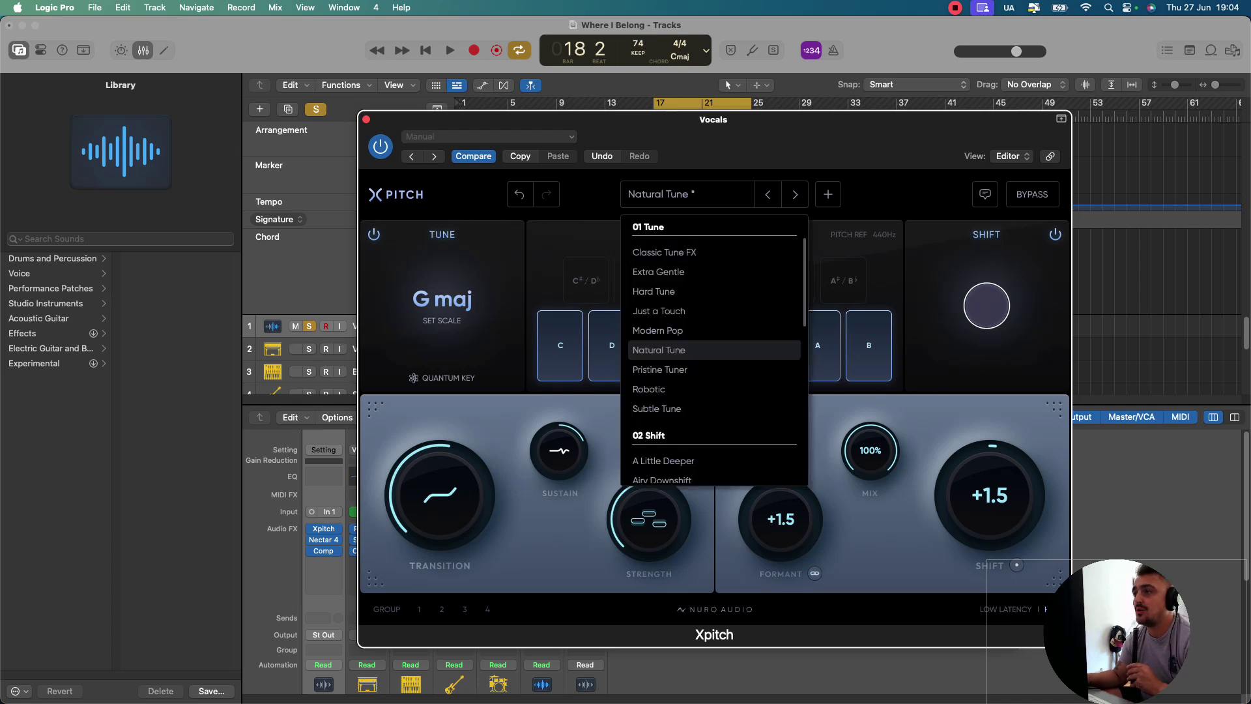
scroll(684, 391, "down", 10)
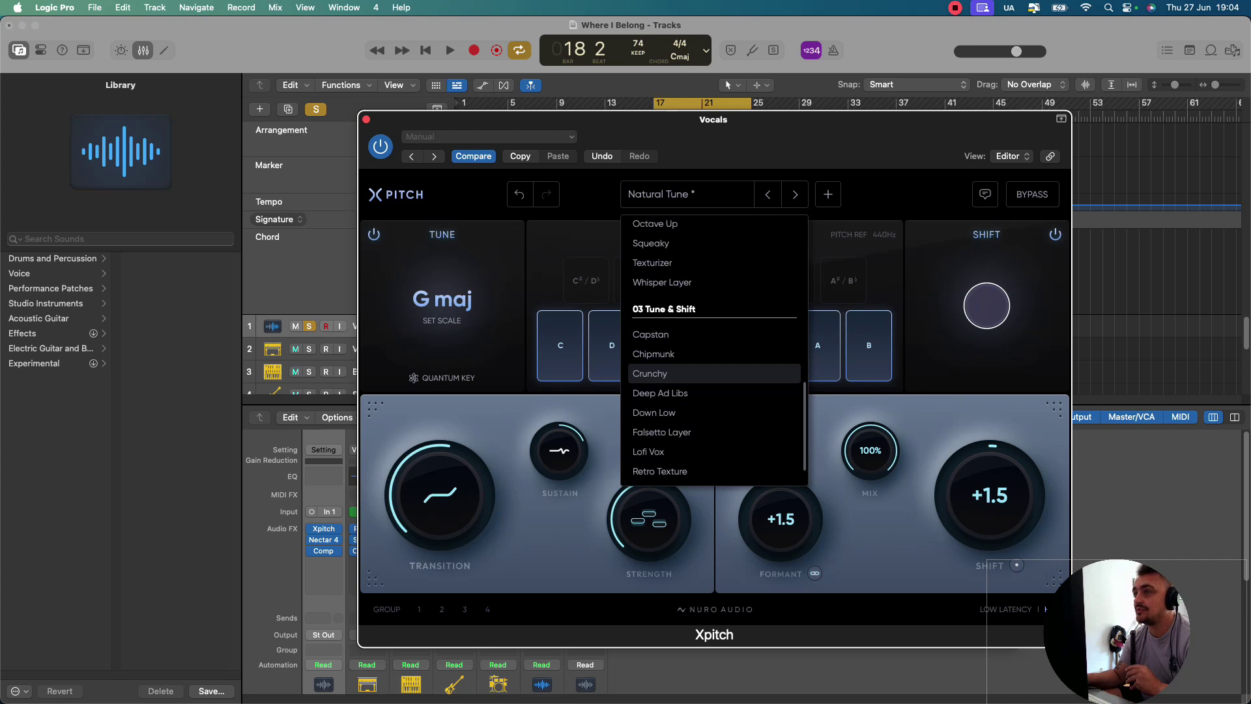
scroll(713, 404, "down", 2)
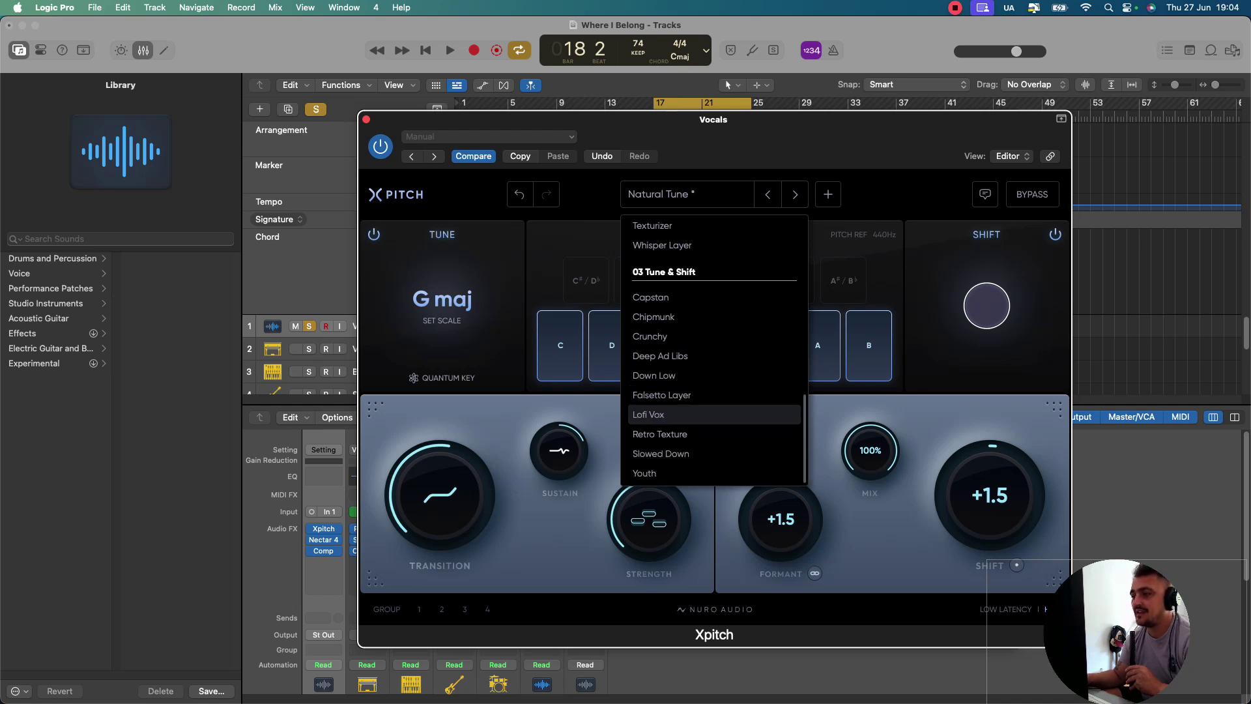
scroll(714, 352, "up", 8)
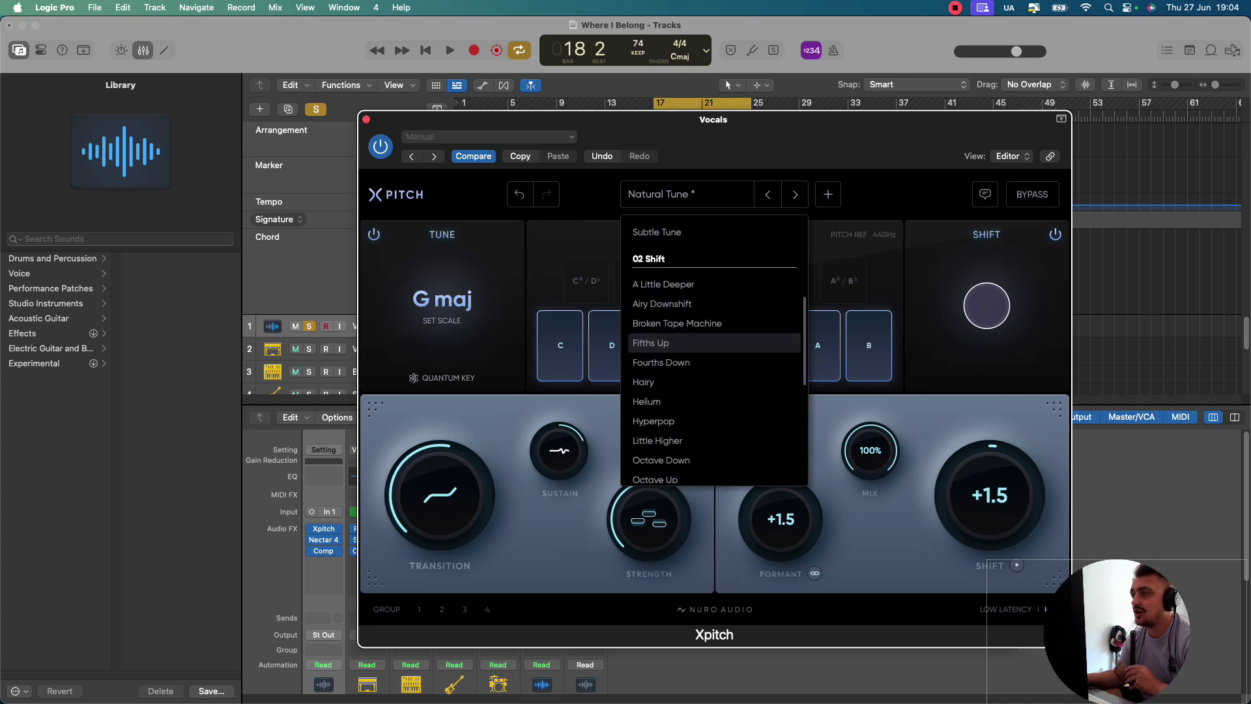
scroll(714, 335, "up", 5)
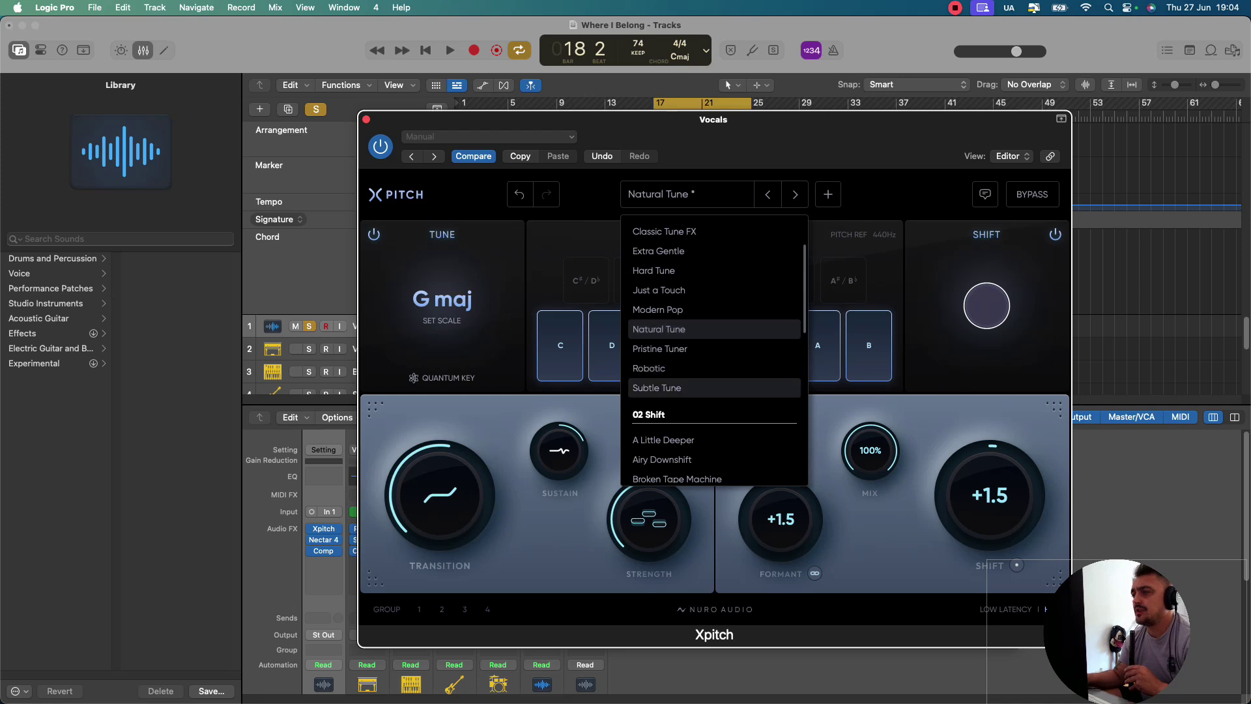
left_click(657, 387)
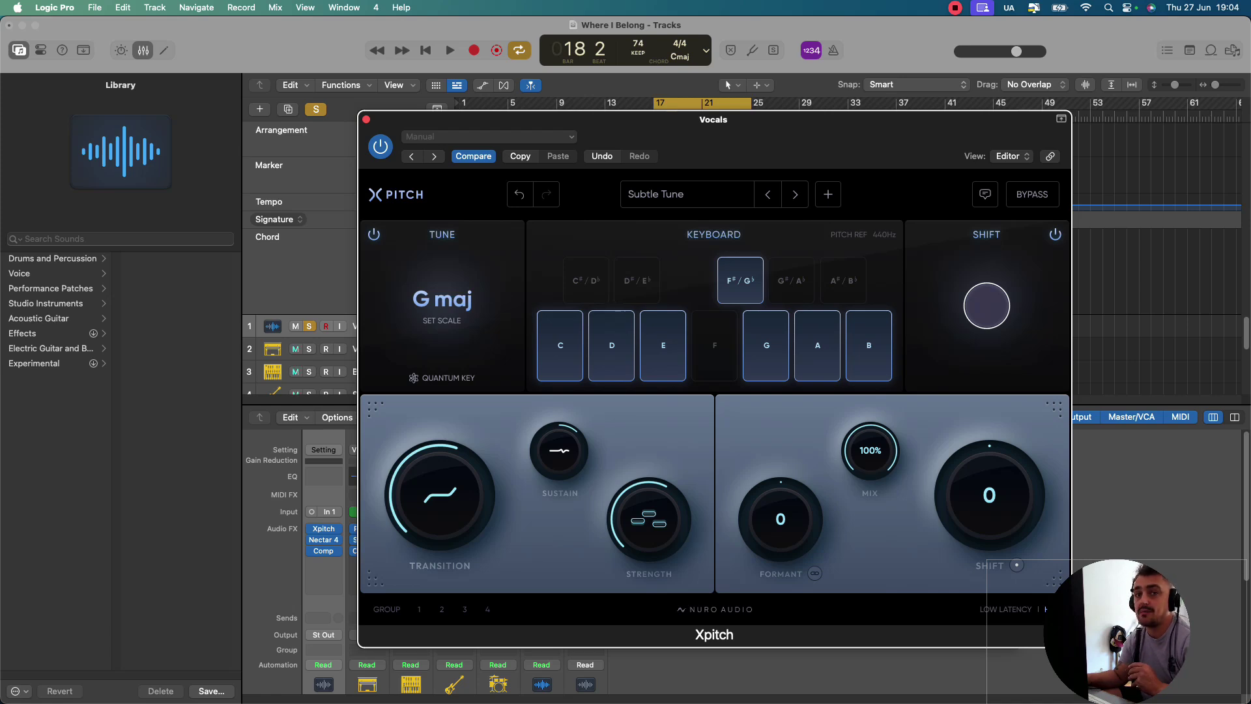
Step: Load the Hard Tune preset and audition the vocals with it
left_click(687, 194)
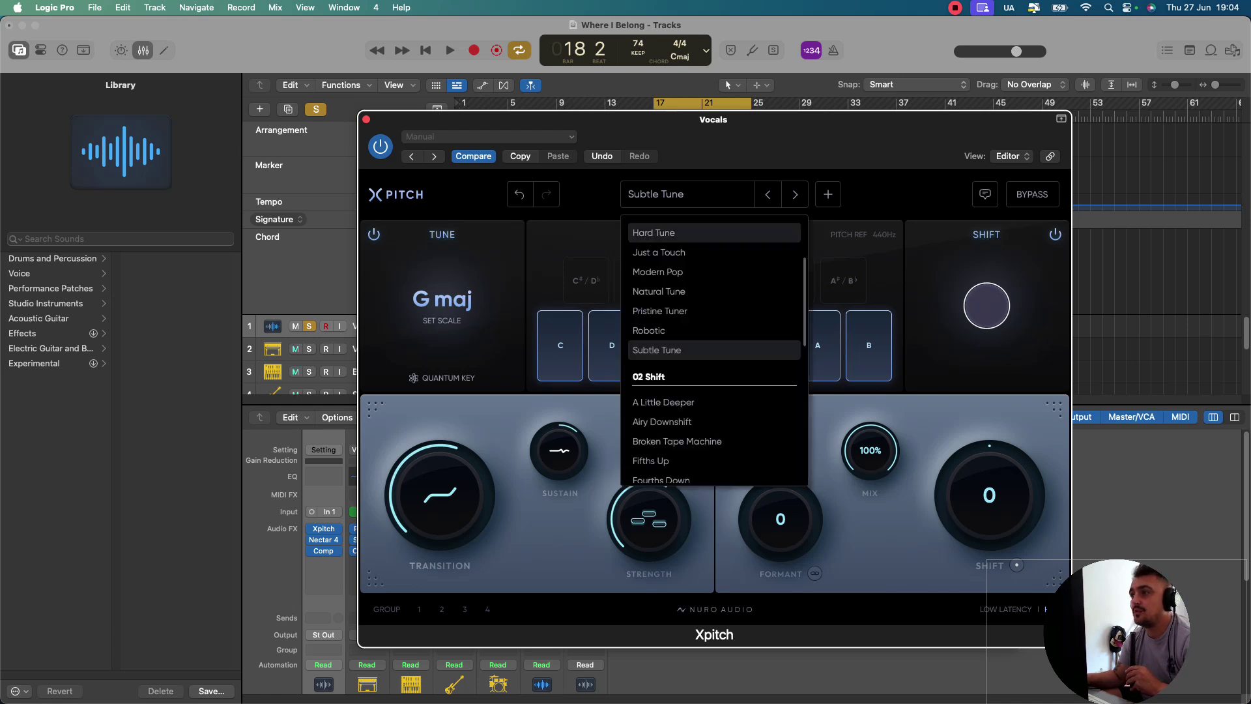
left_click(653, 233)
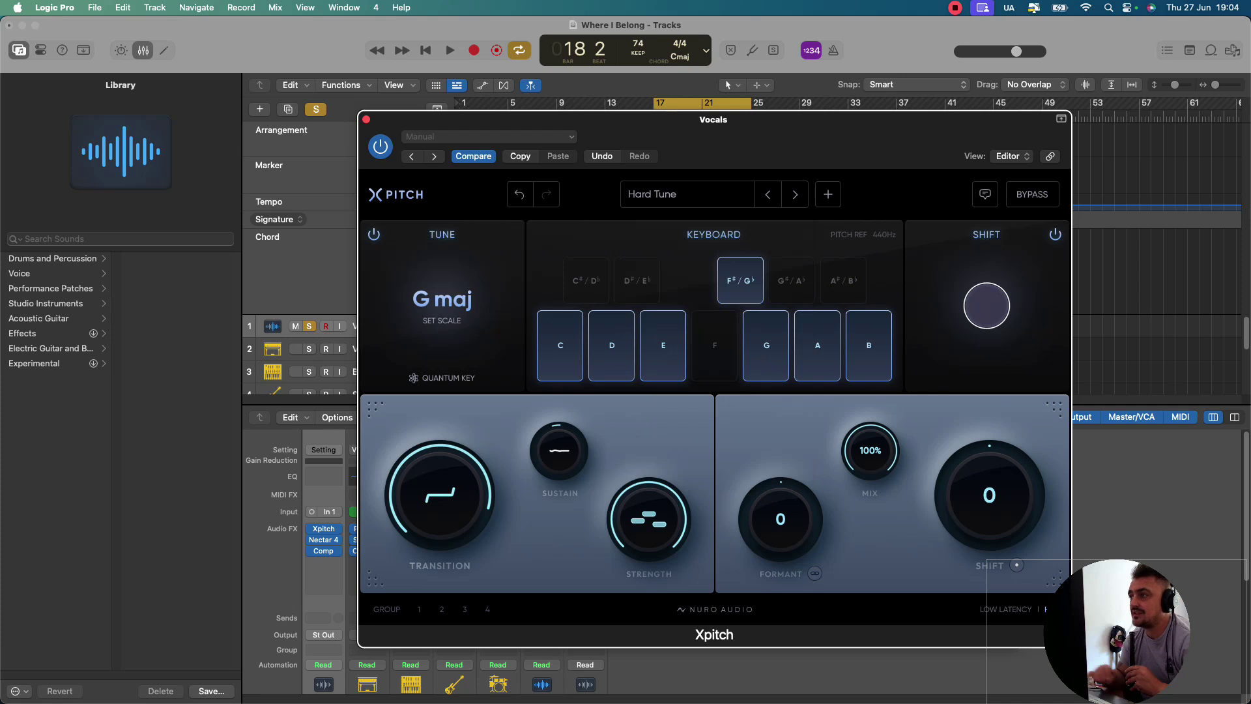
key("space")
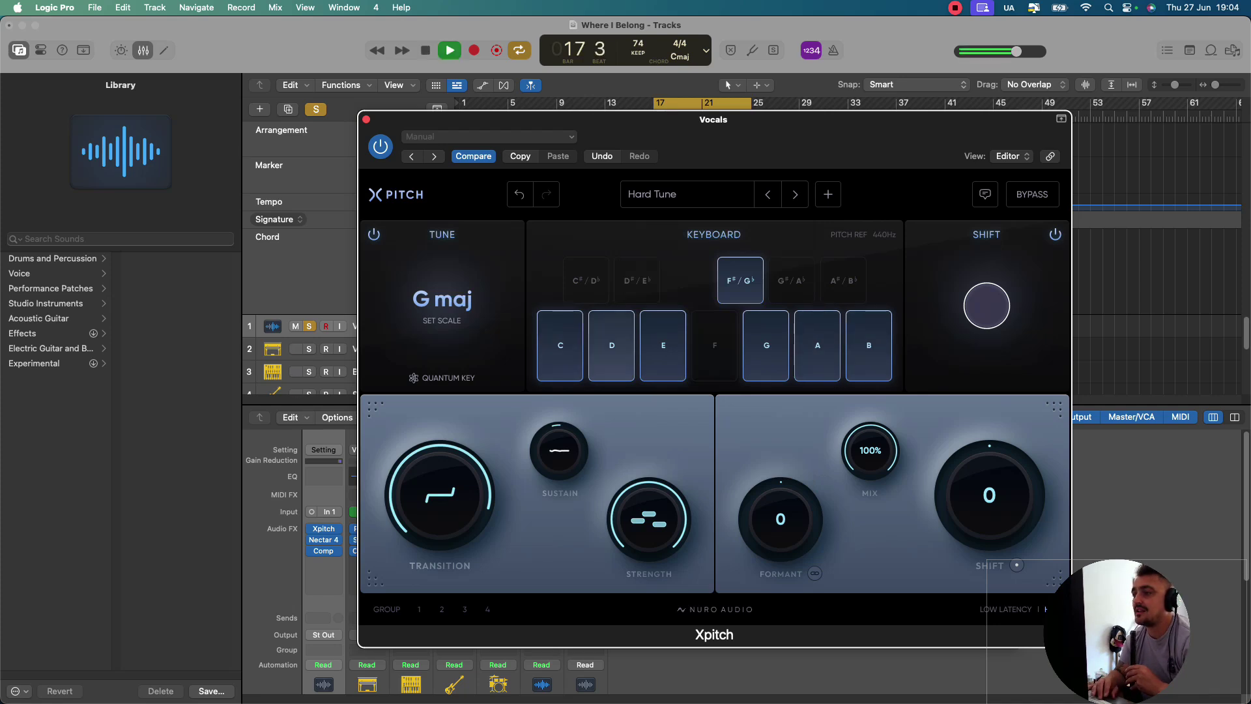
key("space")
Step: Load the Modern Pop preset, replace it with Pristine Tuner, and audition the vocals
left_click(687, 195)
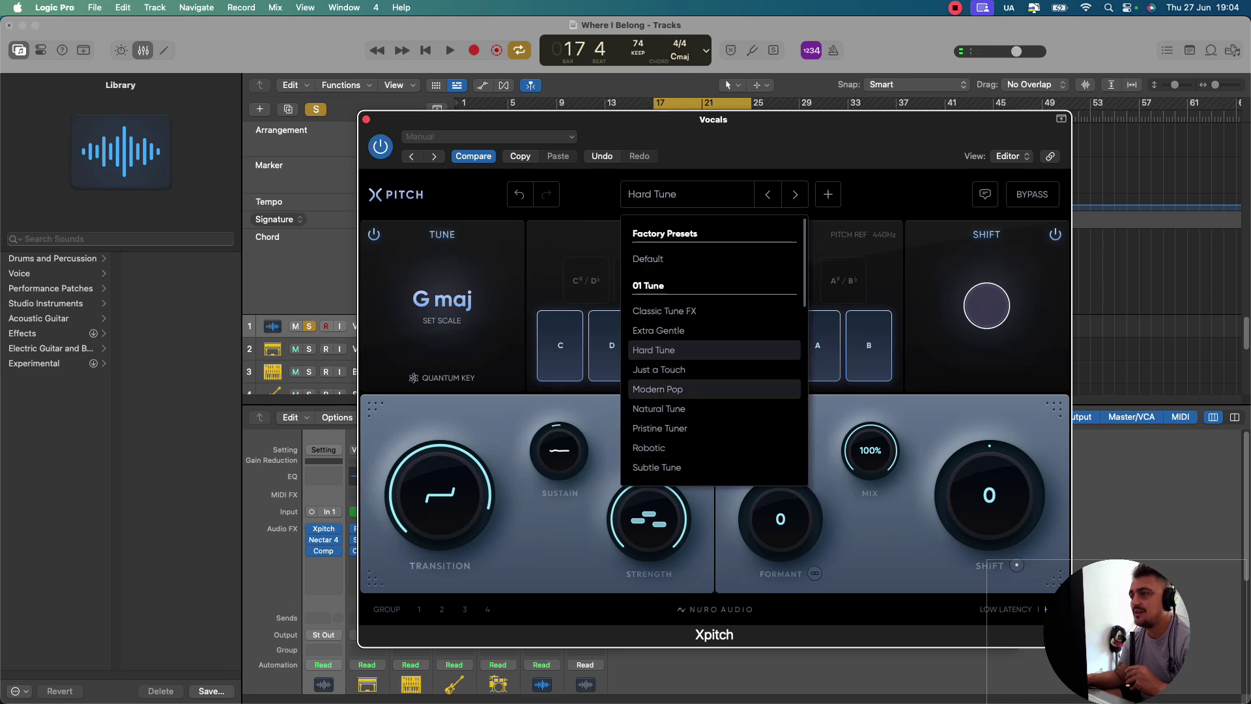
left_click(658, 389)
left_click(685, 195)
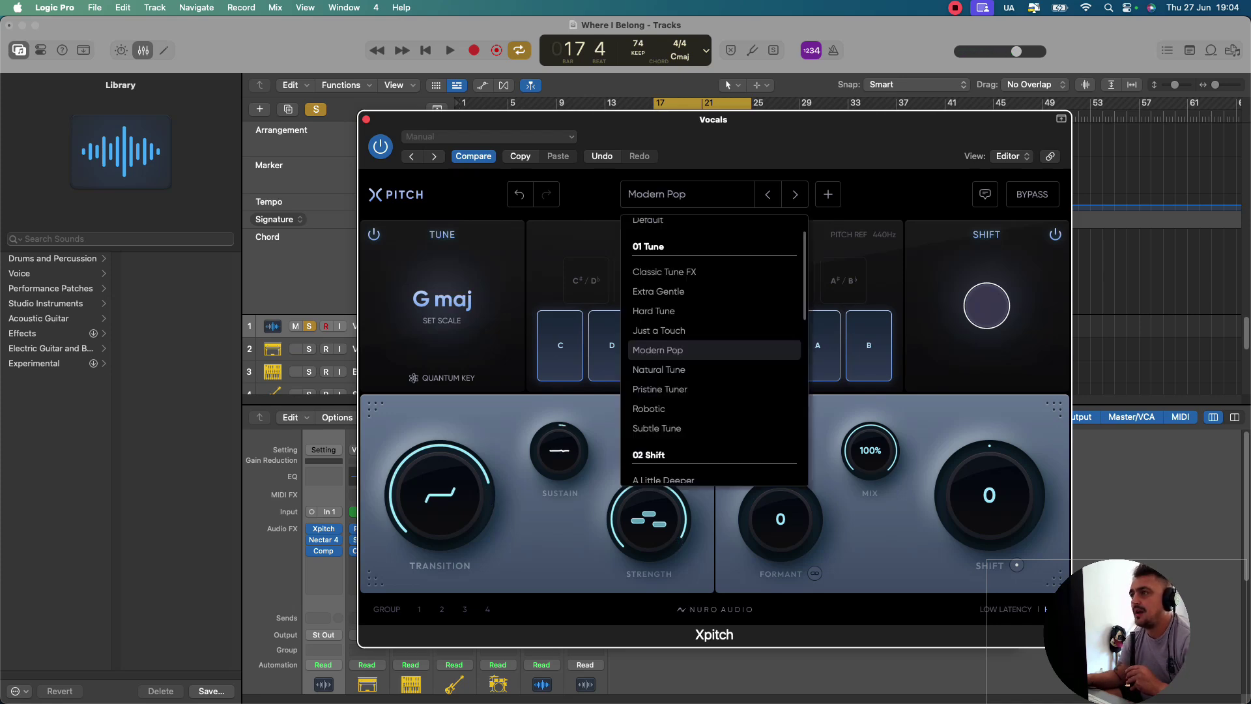
left_click(713, 363)
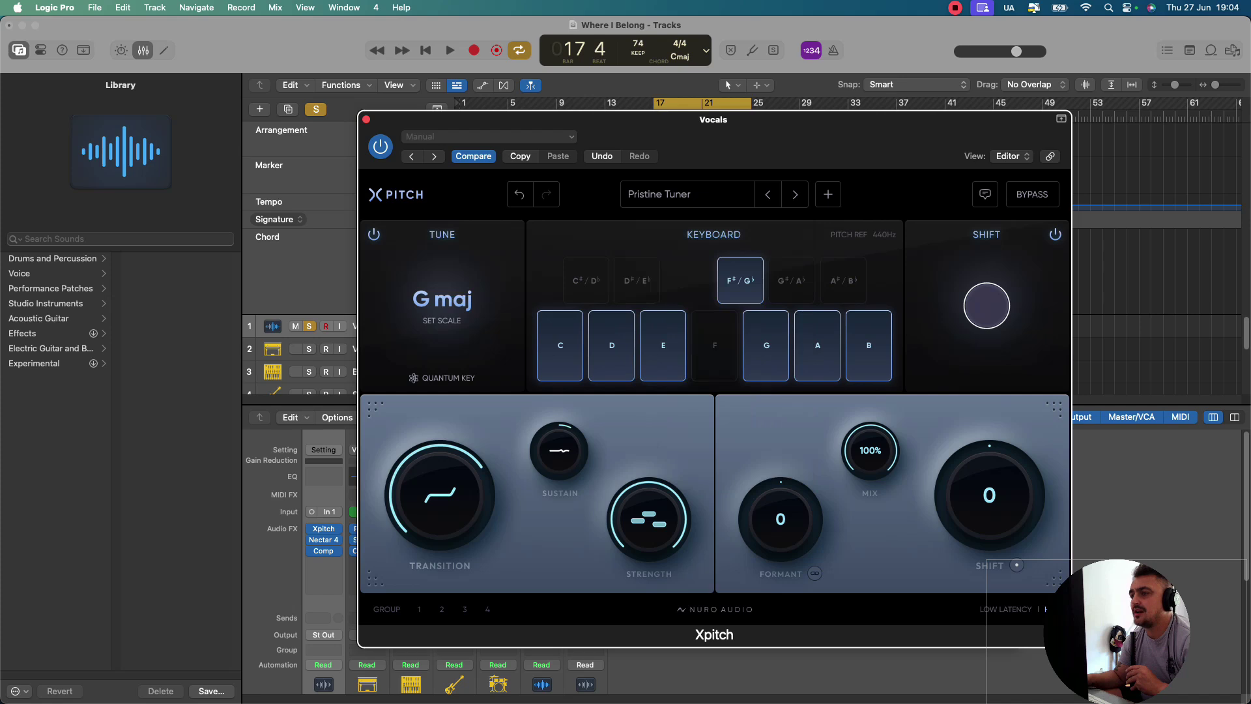
key("space")
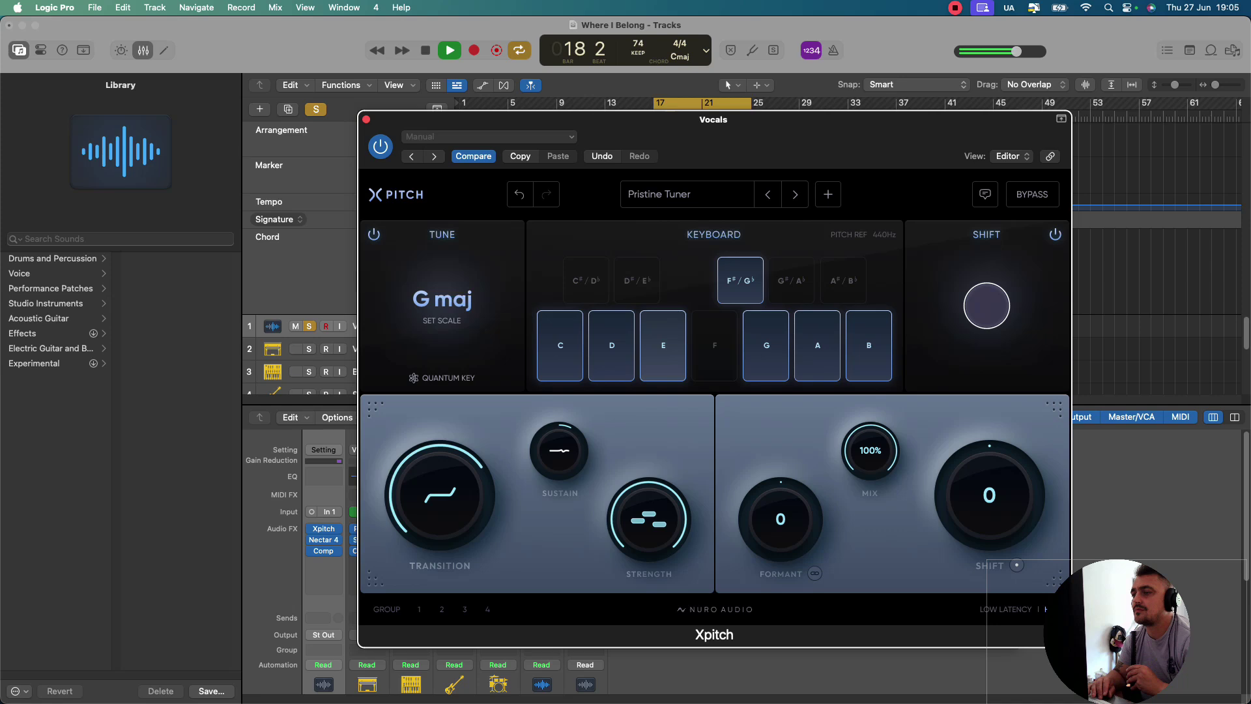
key("space")
Step: Load the A Little Deeper preset from the Shift category and audition the vocals with it
left_click(687, 194)
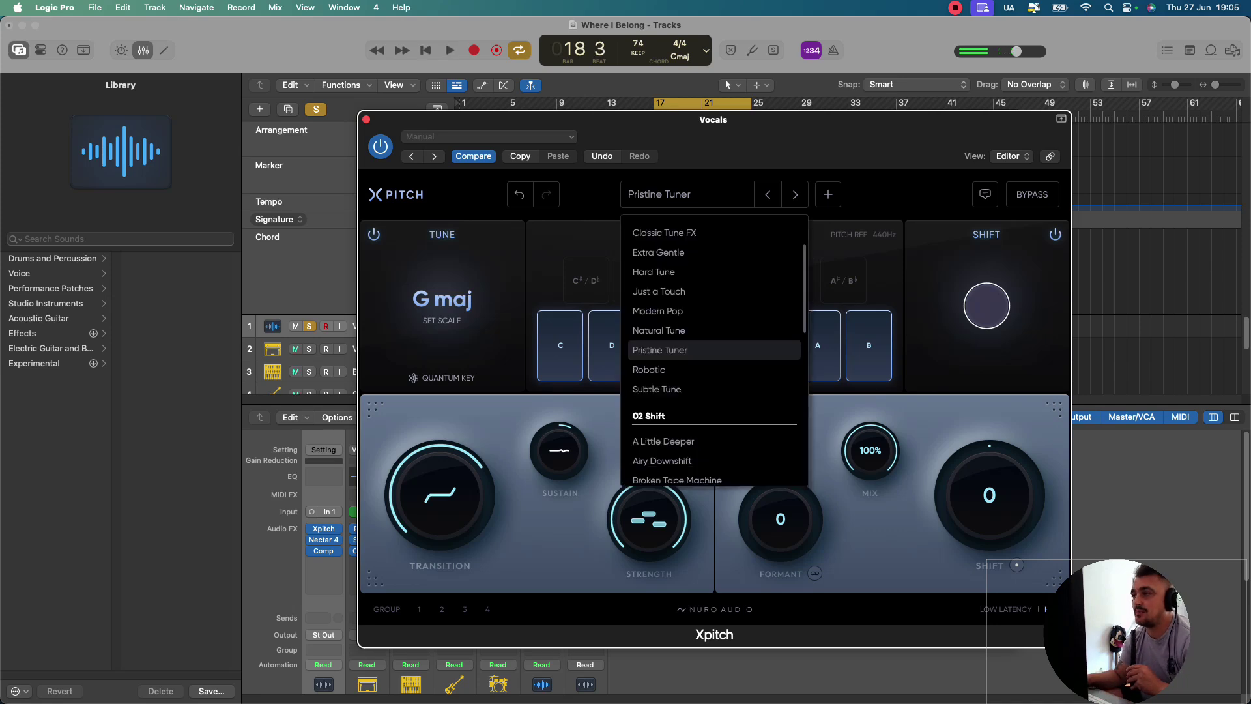
scroll(714, 404, "down", 2)
left_click(663, 402)
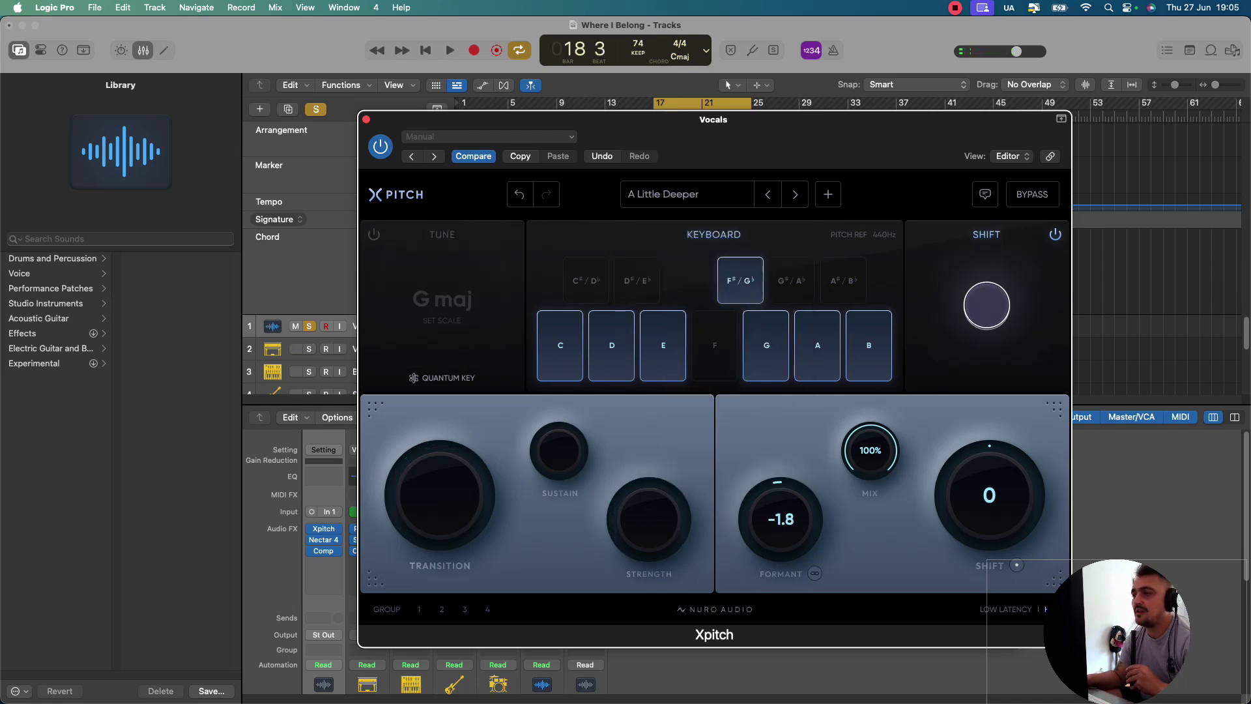
key("space")
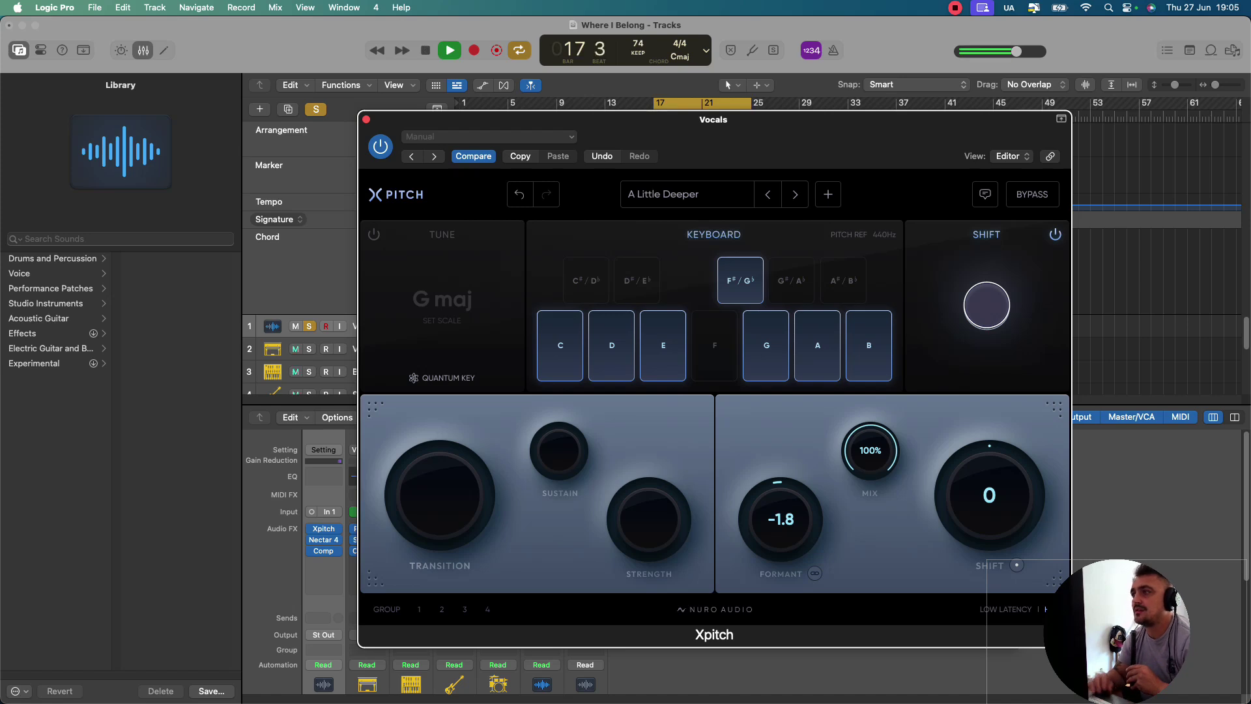
key("space")
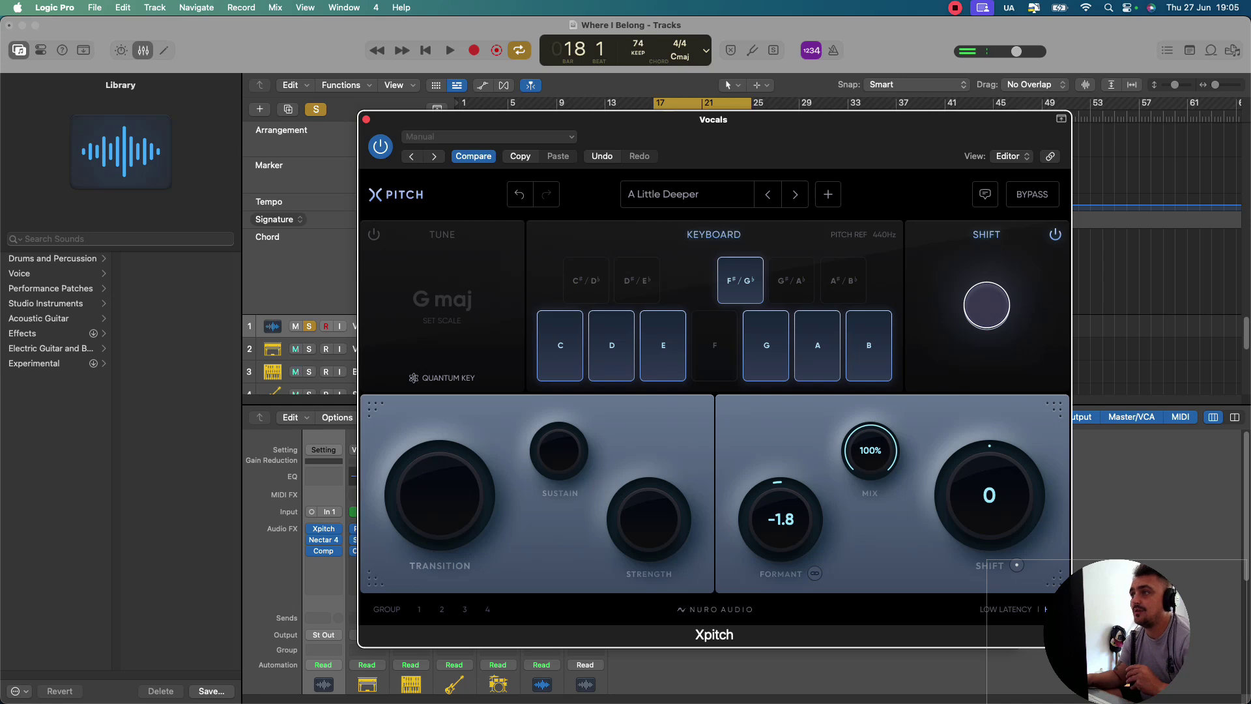
Step: Load the Airy Downshift preset and audition the vocals with it
left_click(686, 195)
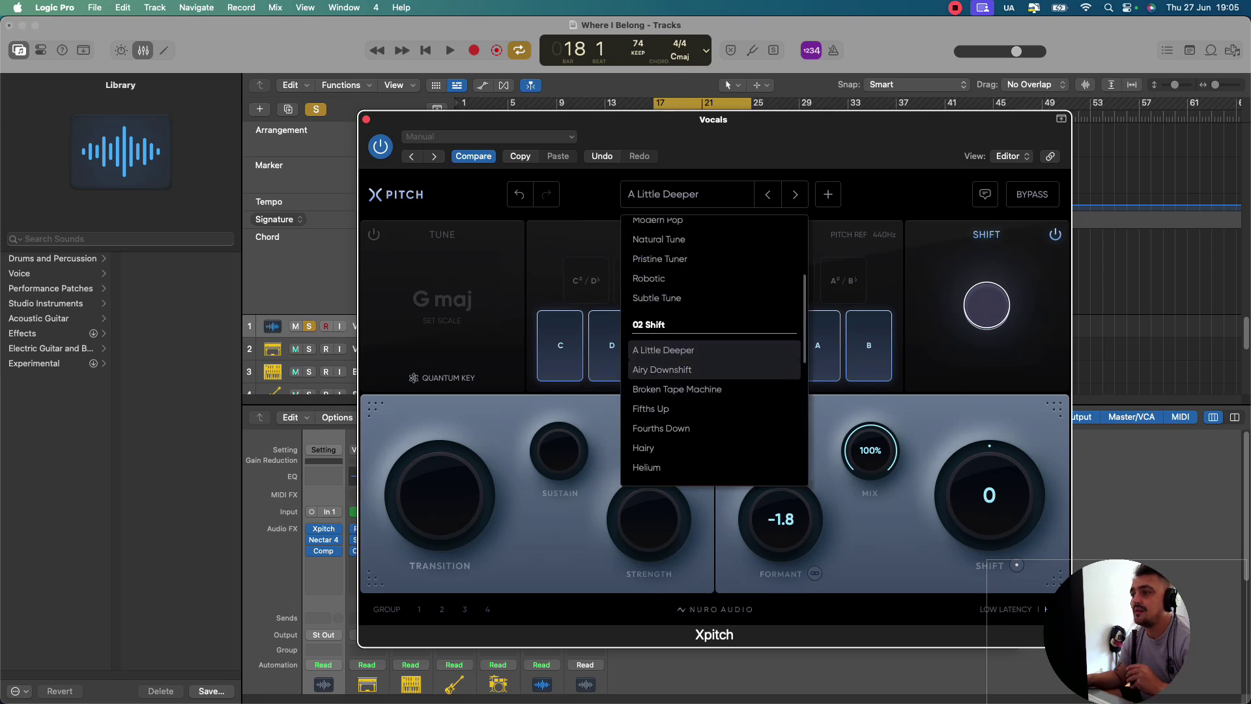
left_click(662, 369)
key("space")
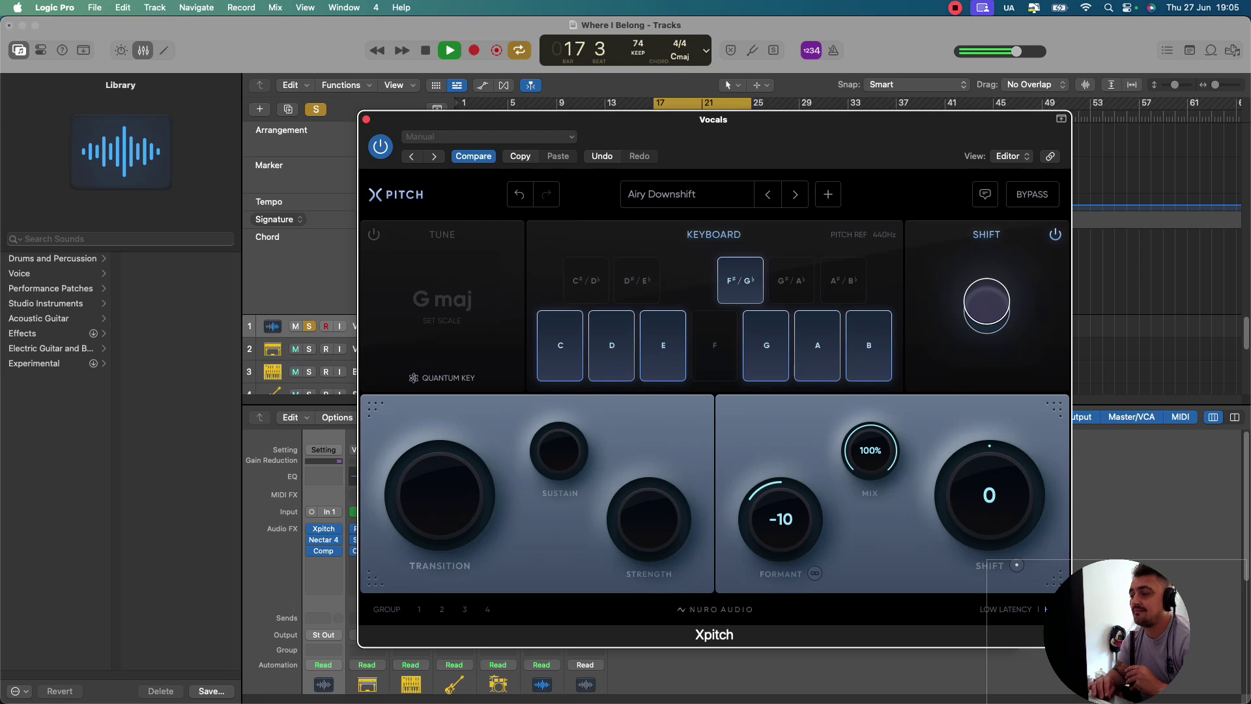
key("space")
Step: Load the Hyperpop preset from the Shift category and start playing the vocals through it
left_click(684, 194)
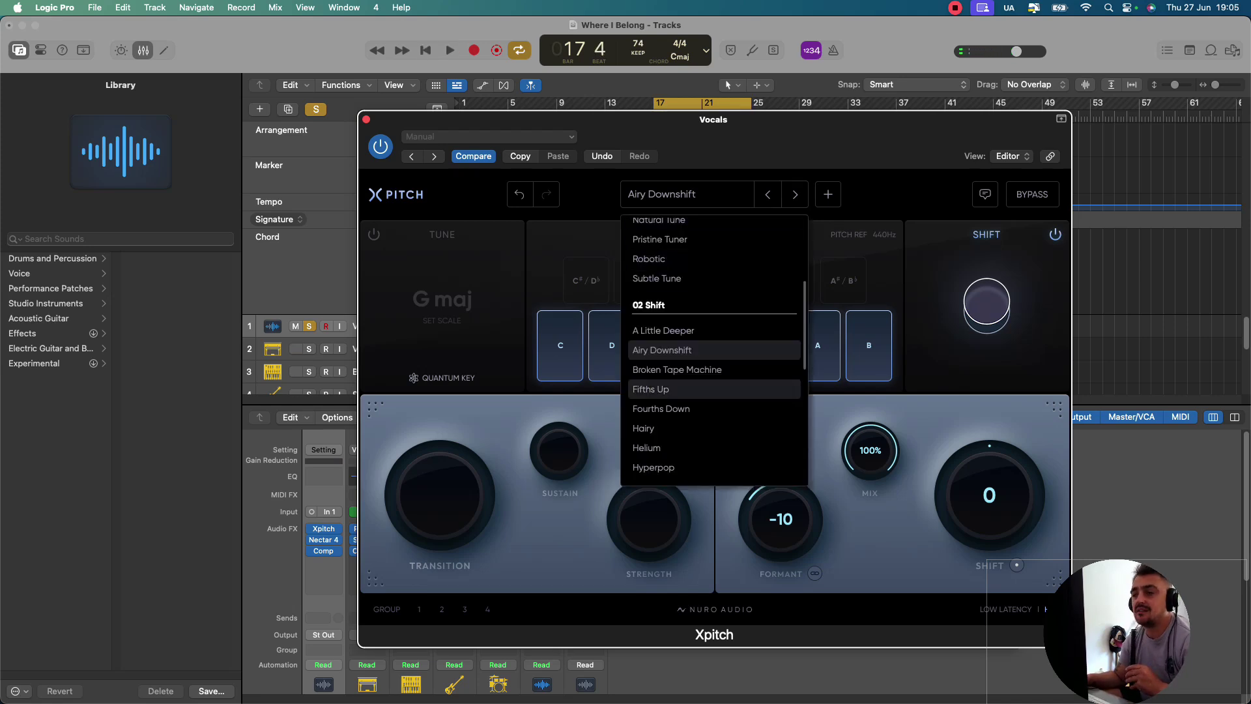
left_click(653, 467)
key("space")
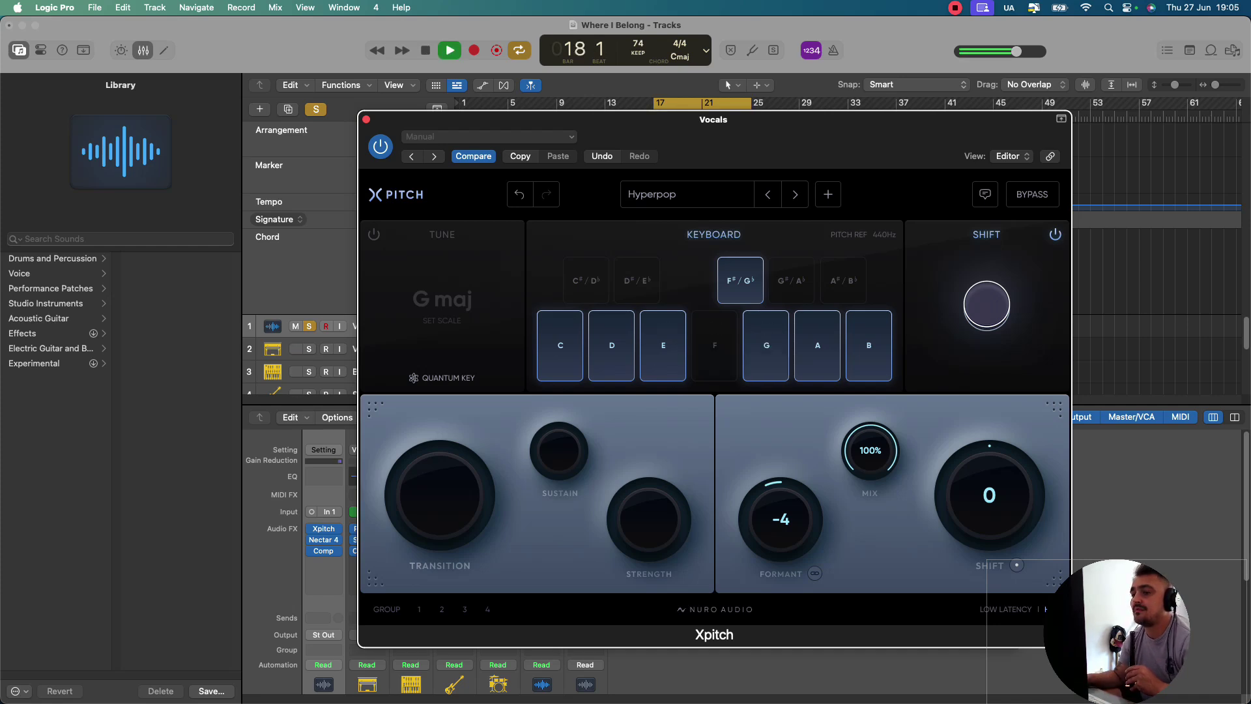
Step: Compare the vocals with the Tune section on and off, stop playback, and leave Tune switched on
left_click(374, 234)
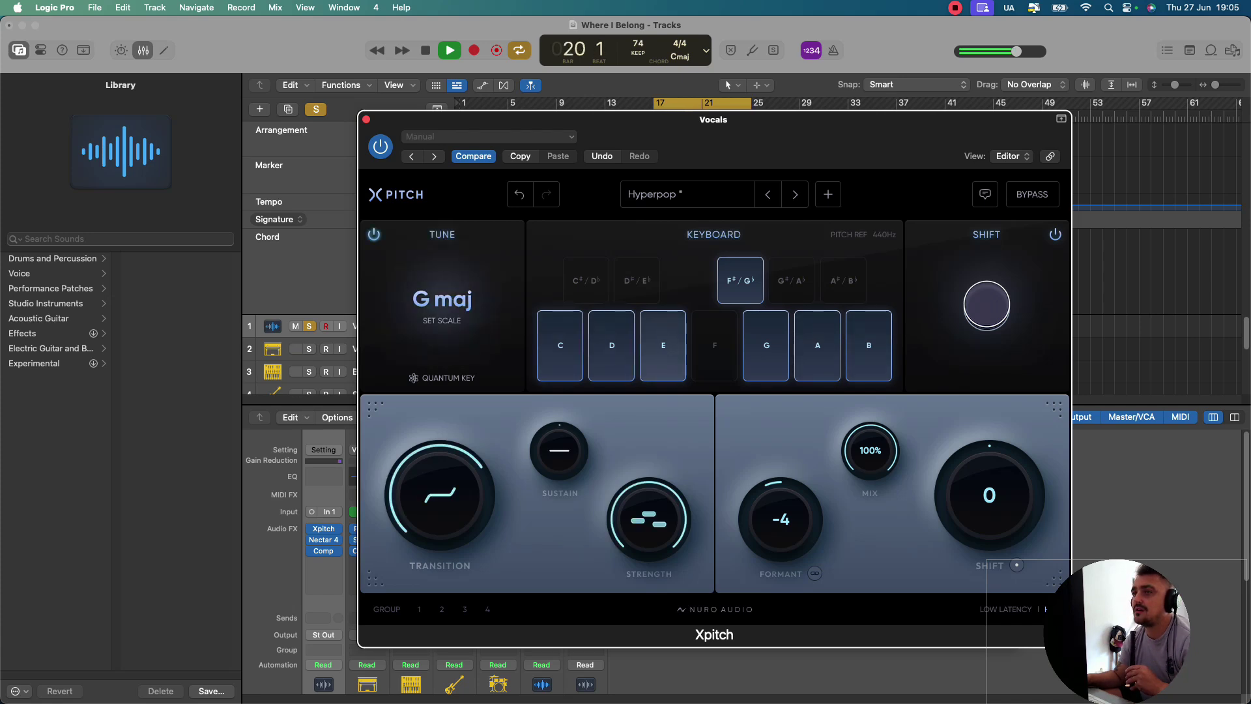
left_click(374, 234)
key("space")
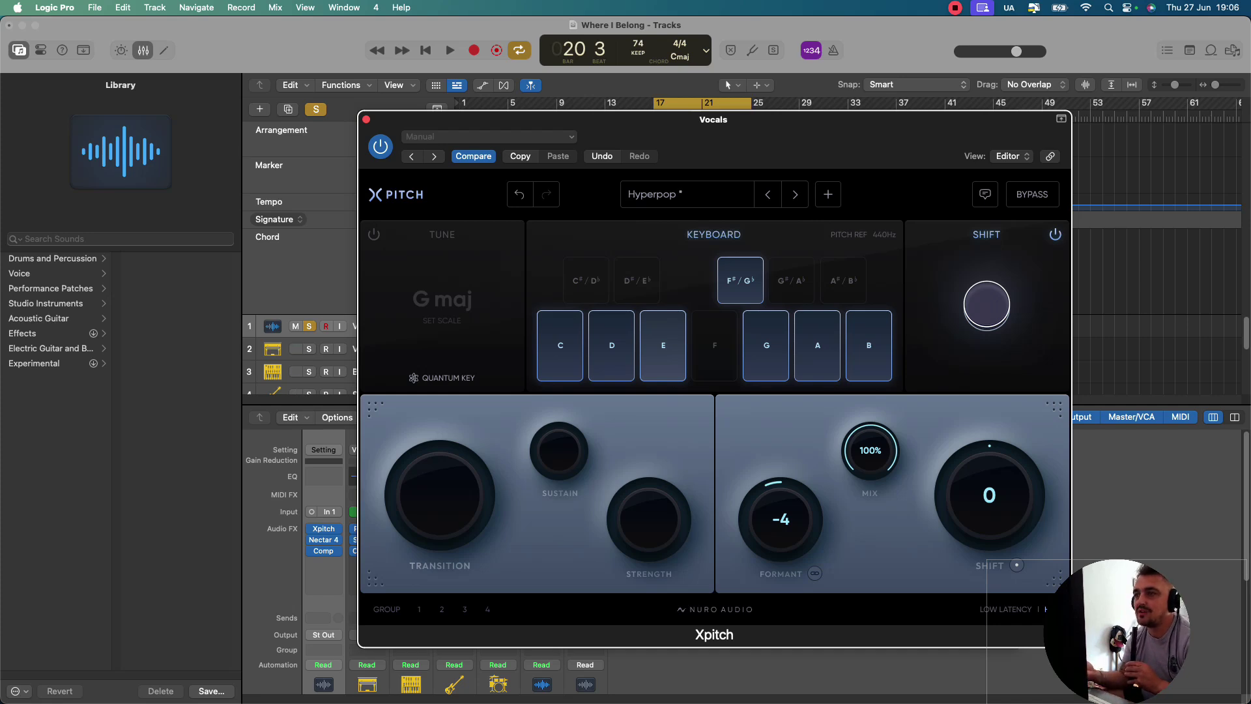
left_click(374, 235)
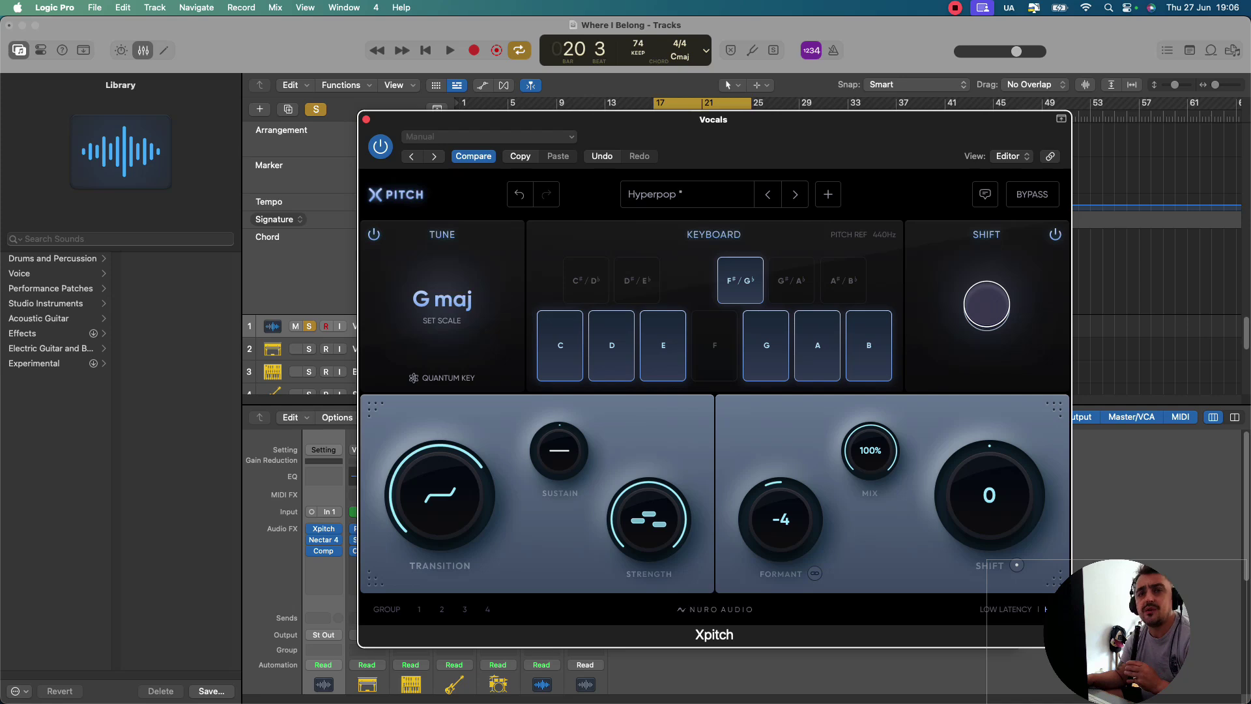
Step: View the Xpitch information page with its window sizes and support links, and return to the main controls
left_click(396, 194)
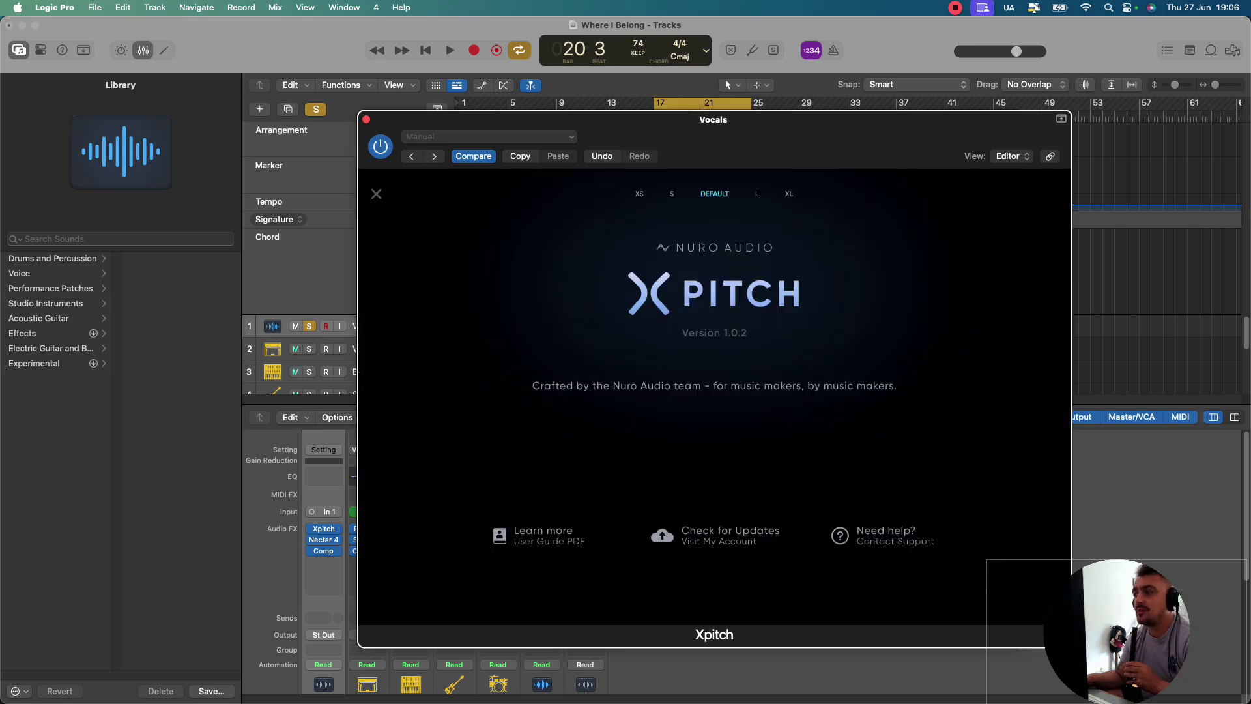
left_click(376, 193)
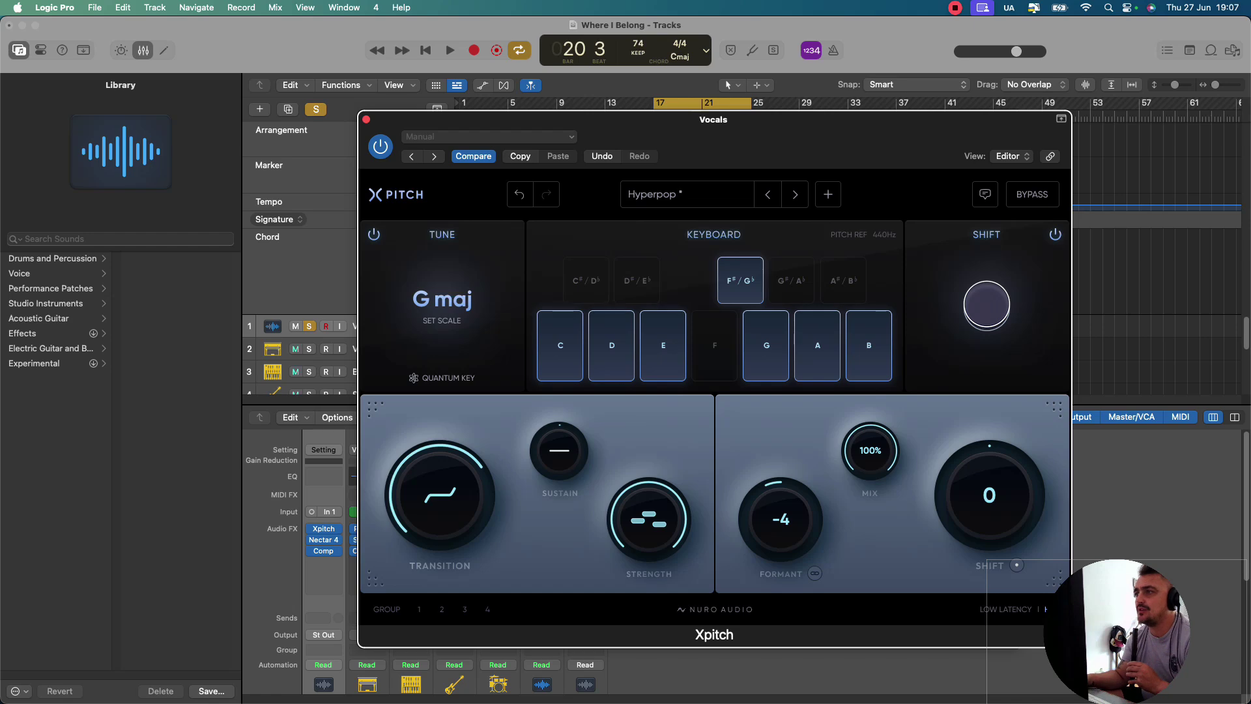
Step: Move the Xpitch window slightly higher and start playing the vocals with the modified Hyperpop preset
mouse_move(714, 119)
left_mouse_down()
mouse_move(990, 46)
mouse_move(881, 101)
mouse_move(713, 110)
left_mouse_up()
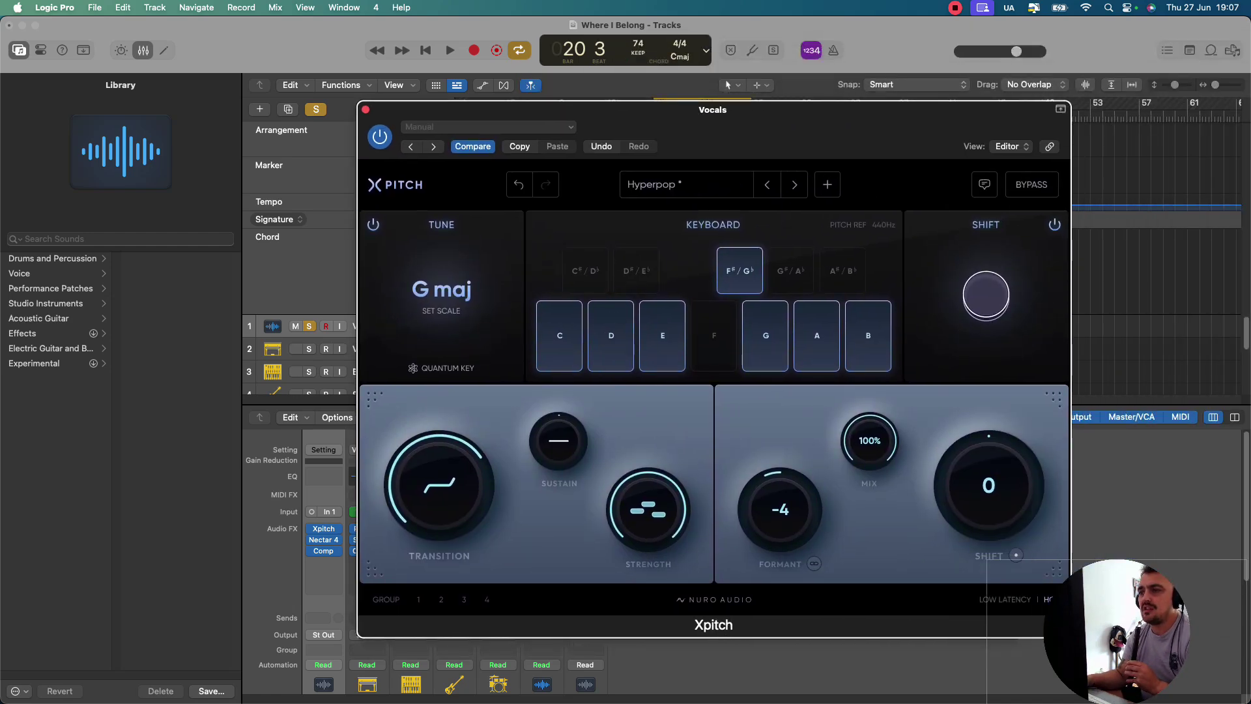
mouse_move(740, 270)
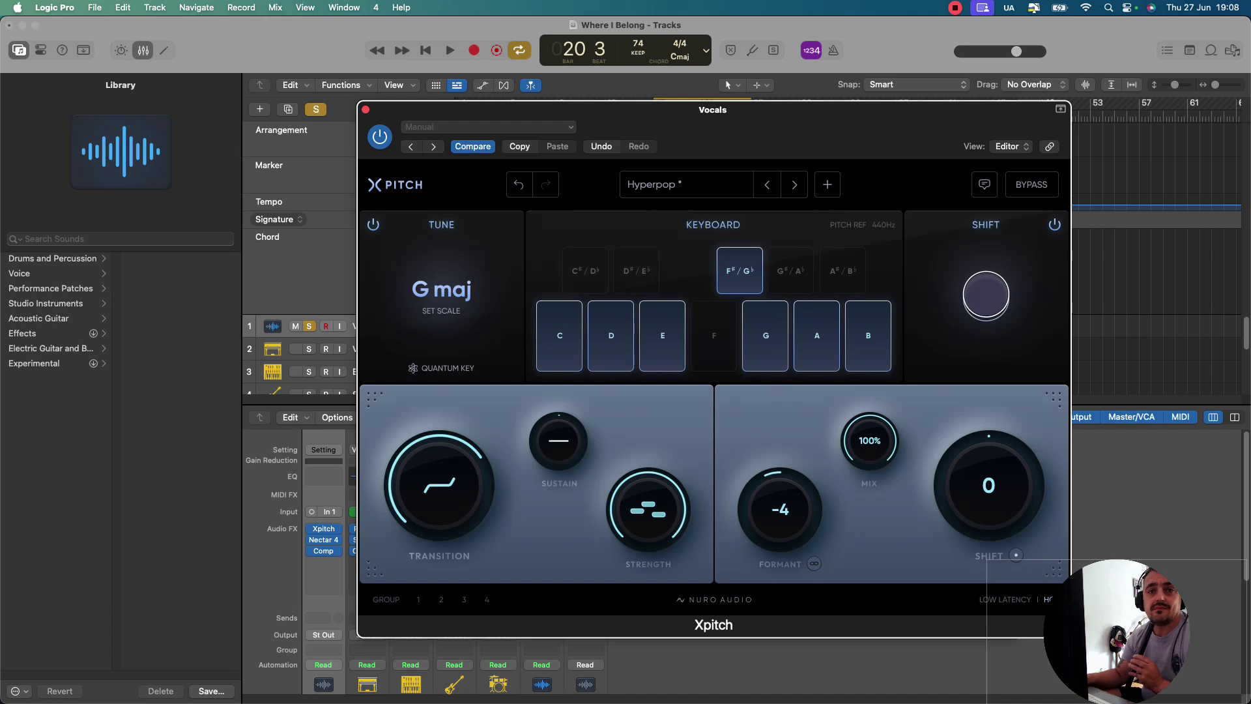
key("space")
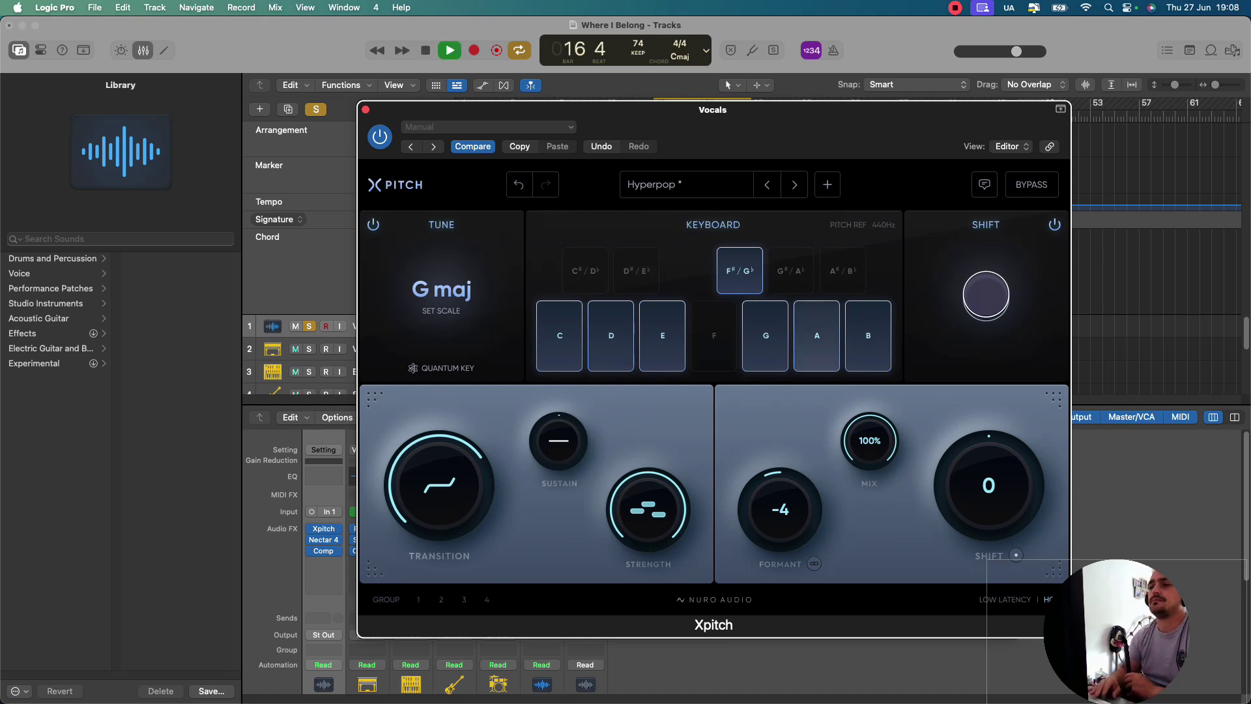